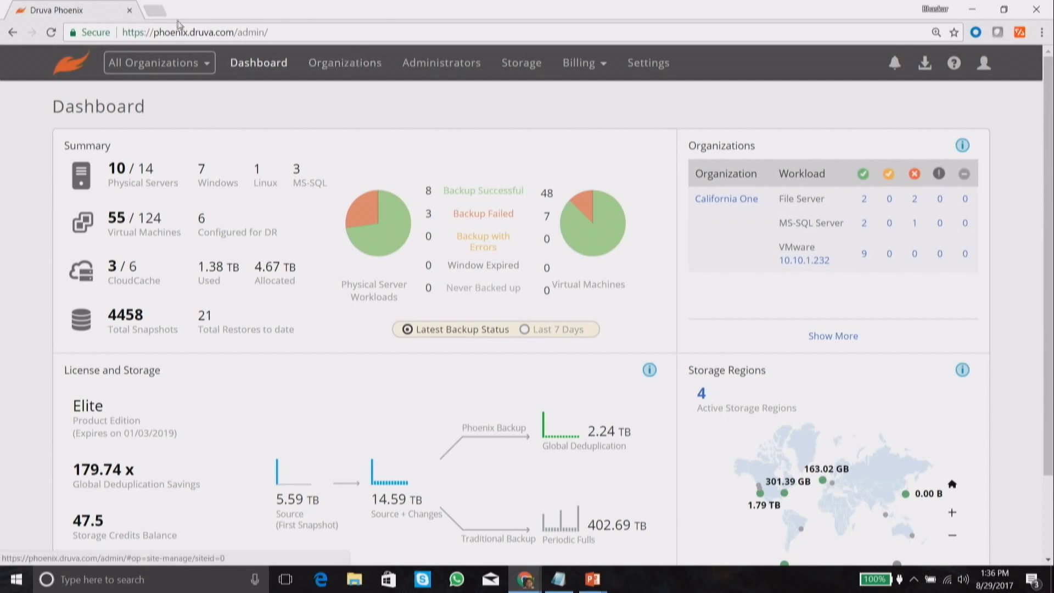
View the Storage Usage chart and the Credits Balance chart in the dashboard's License and Storage section.
{"action": "scroll", "coordinate": [193, 61], "scroll_direction": "down", "scroll_amount": 2}
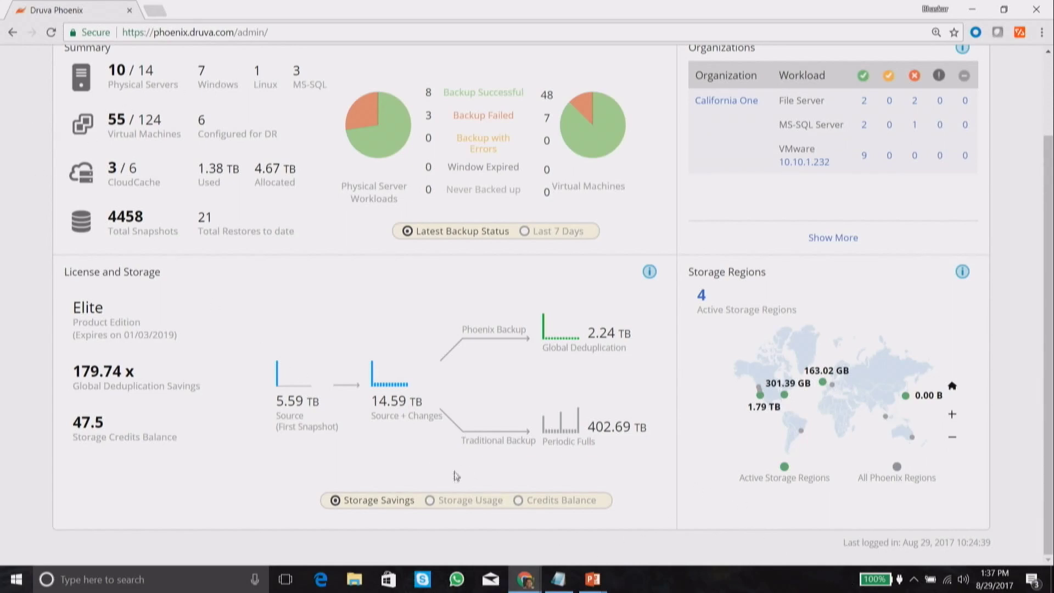
{"action": "left_click", "coordinate": [452, 501]}
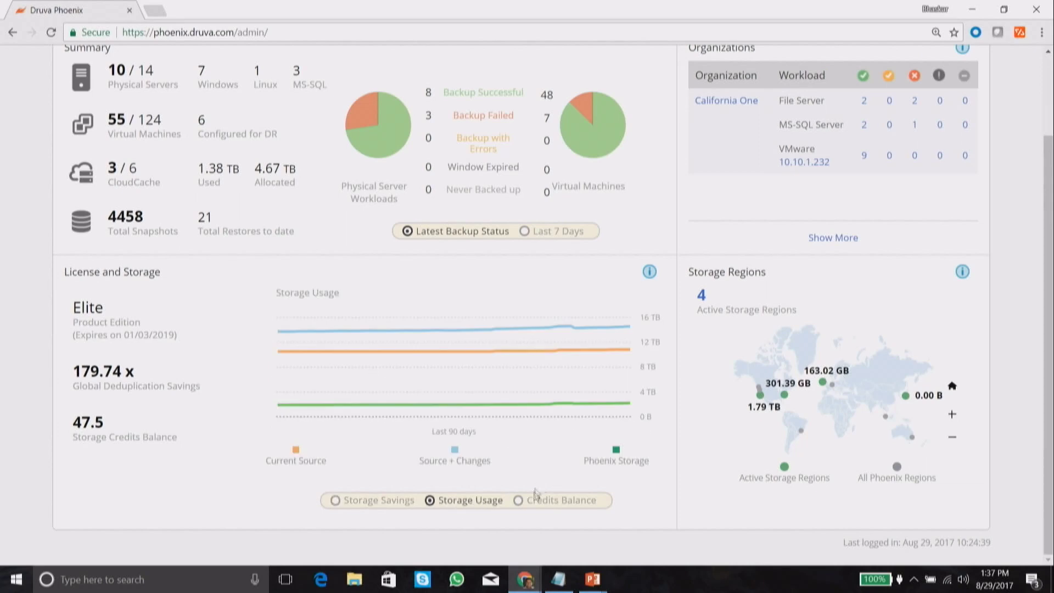
{"action": "left_click", "coordinate": [529, 503]}
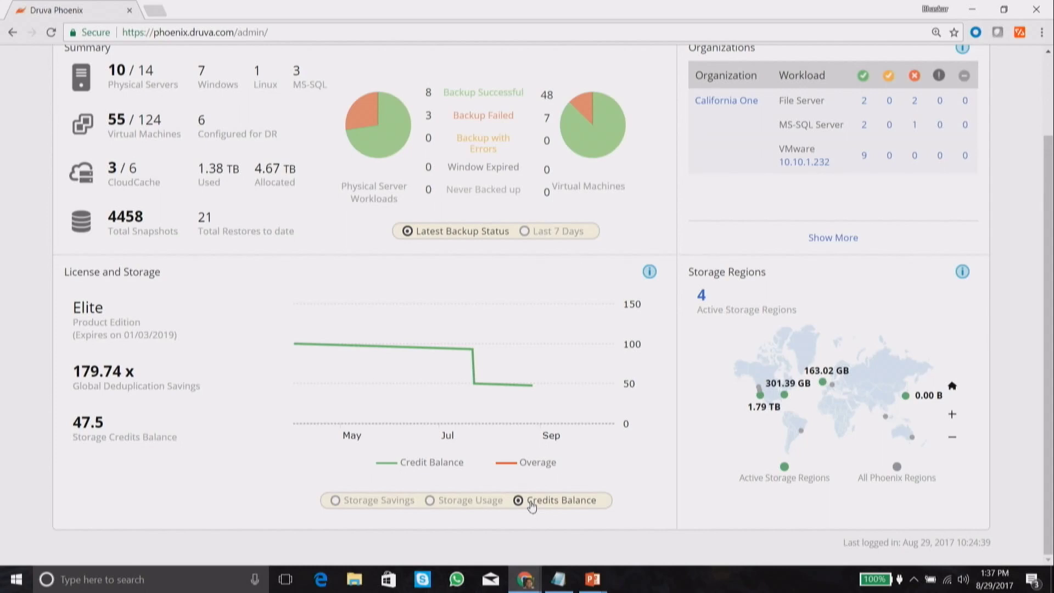
{"action": "scroll", "coordinate": [482, 141], "scroll_direction": "up", "scroll_amount": 3}
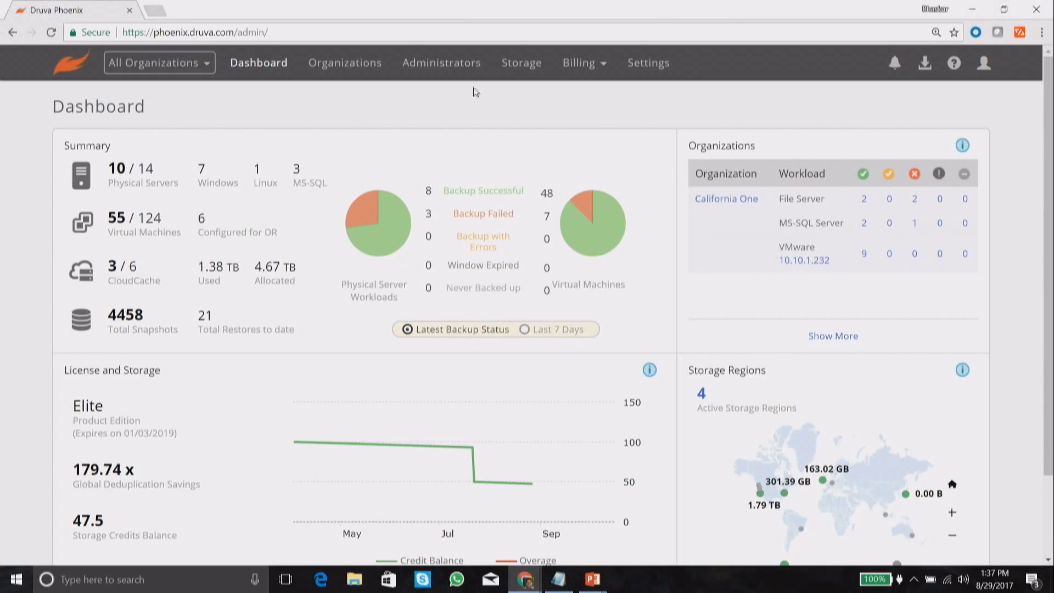
Open the billing Cost Allocation page to view the cost codes and their rates.
{"action": "left_click", "coordinate": [598, 74]}
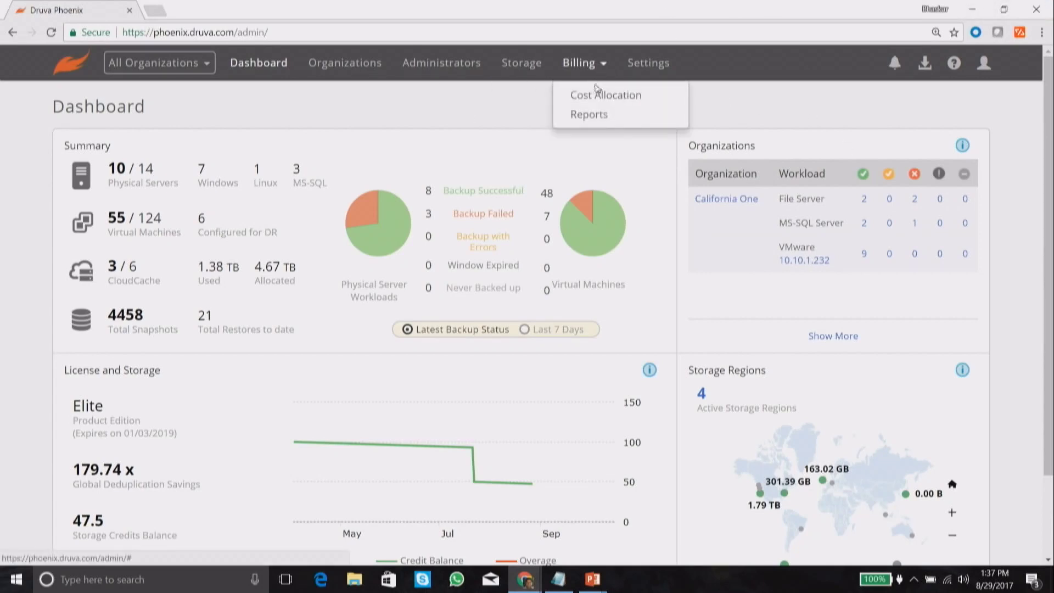
{"action": "left_click", "coordinate": [594, 94]}
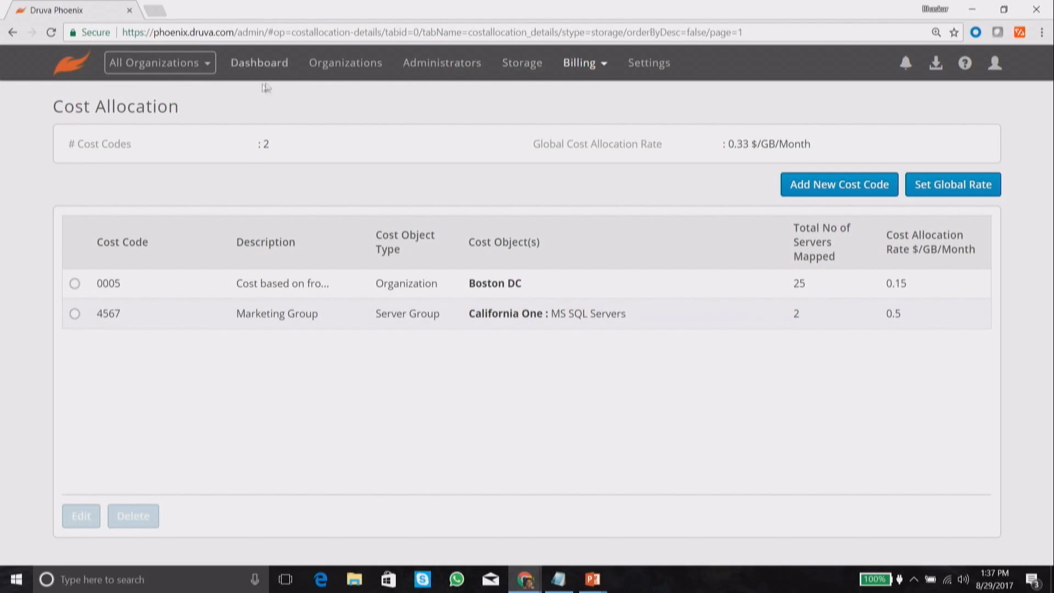
Return to the All Organizations dashboard and switch the scope to the California One organization.
{"action": "left_click", "coordinate": [189, 66]}
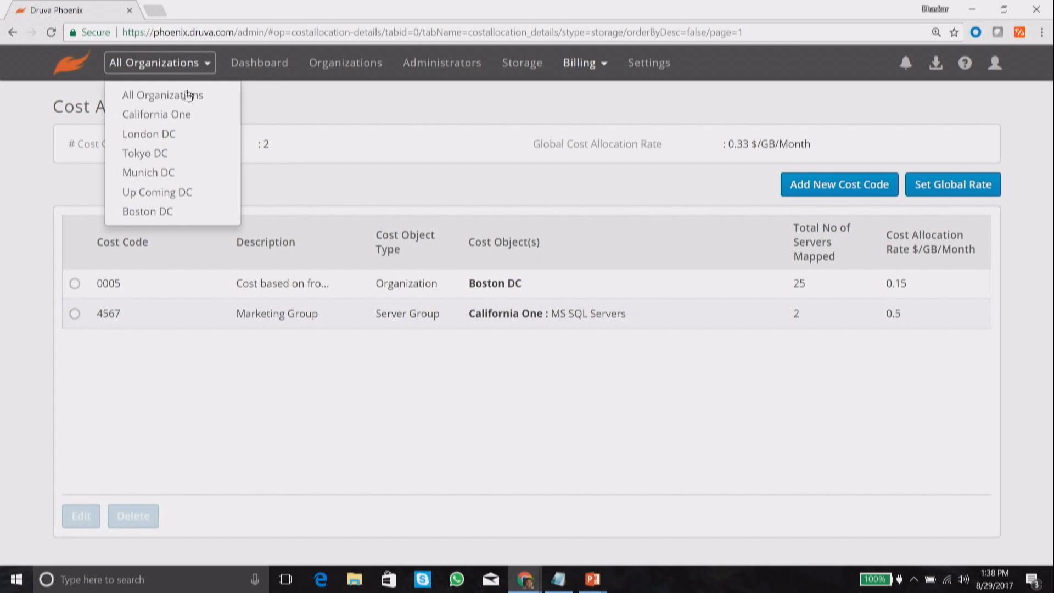
{"action": "left_click", "coordinate": [189, 95]}
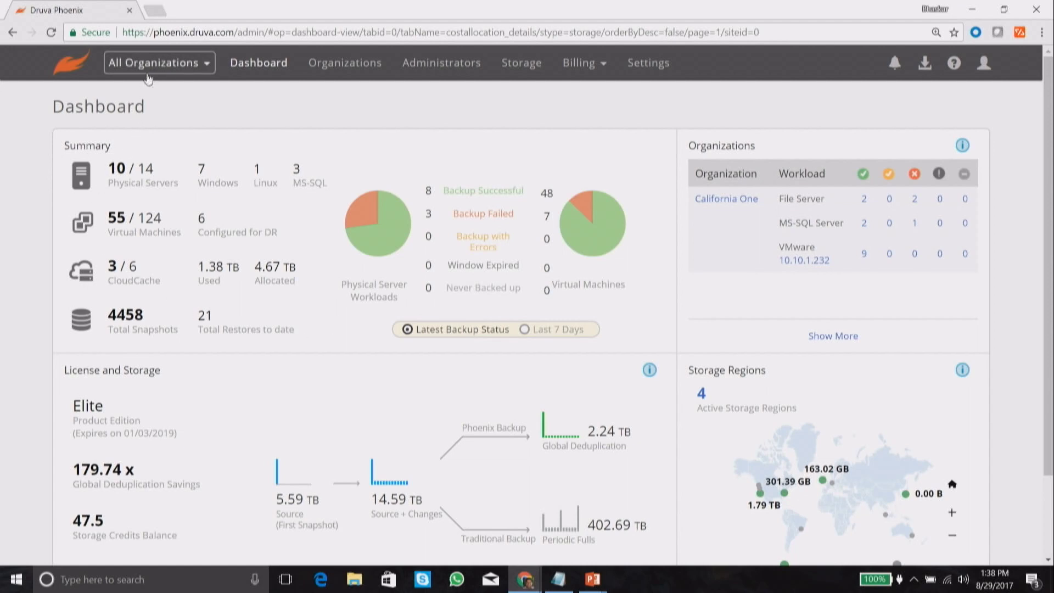
{"action": "left_click", "coordinate": [153, 63]}
{"action": "left_click", "coordinate": [137, 113]}
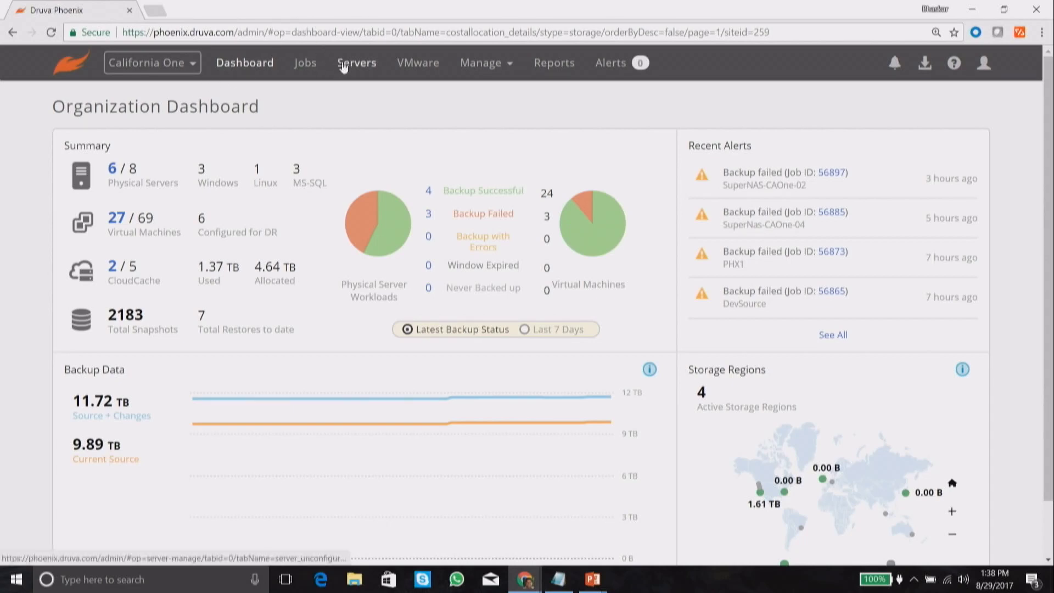
Start registering a new server for California One and open the Phoenix Agent installer download page in a separate browser tab.
{"action": "left_click", "coordinate": [343, 67]}
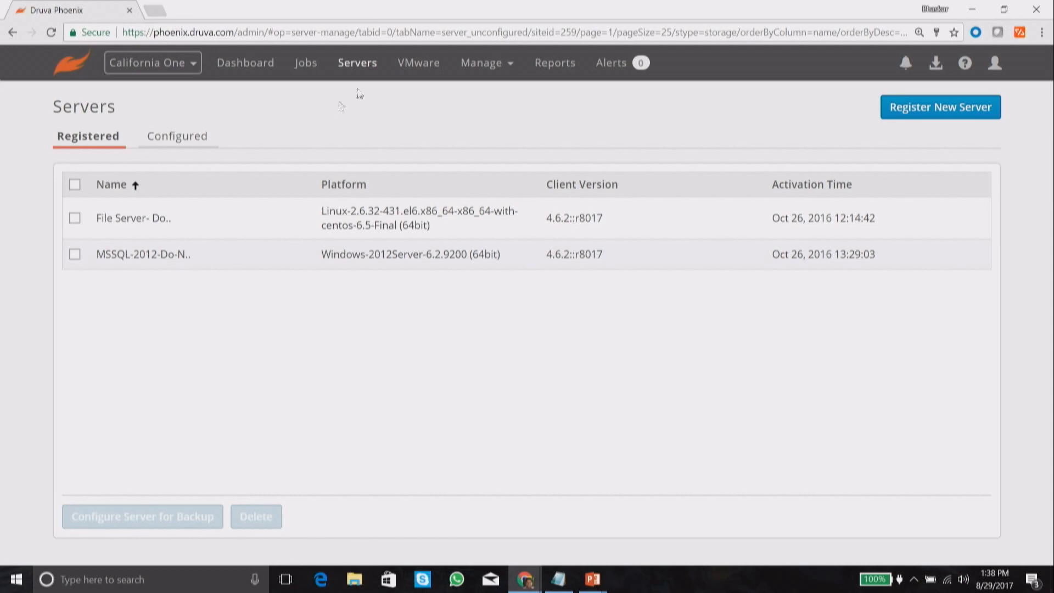
{"action": "left_click", "coordinate": [897, 109]}
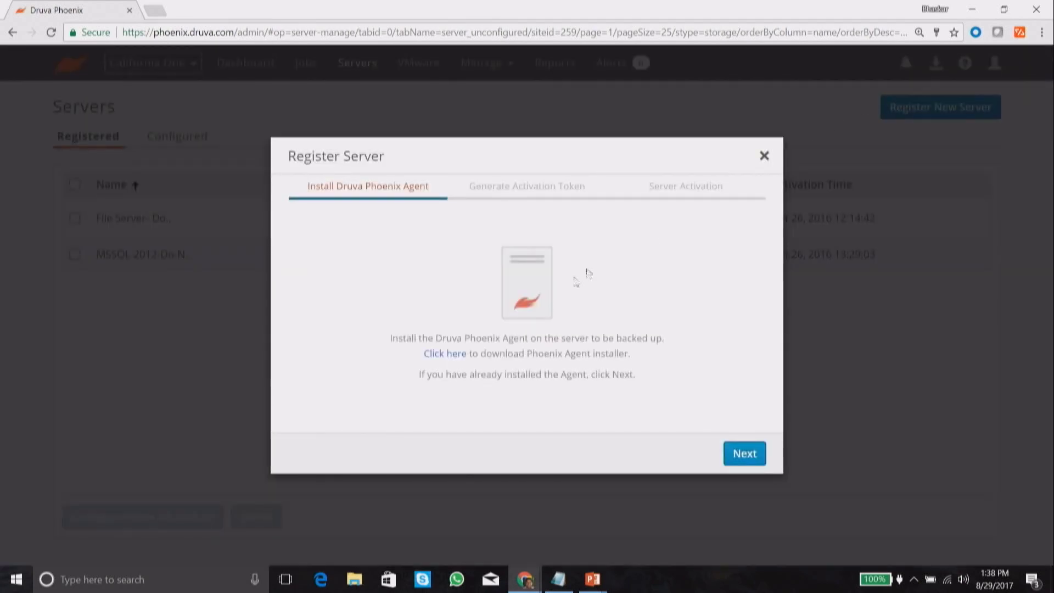
{"action": "left_click", "coordinate": [445, 355]}
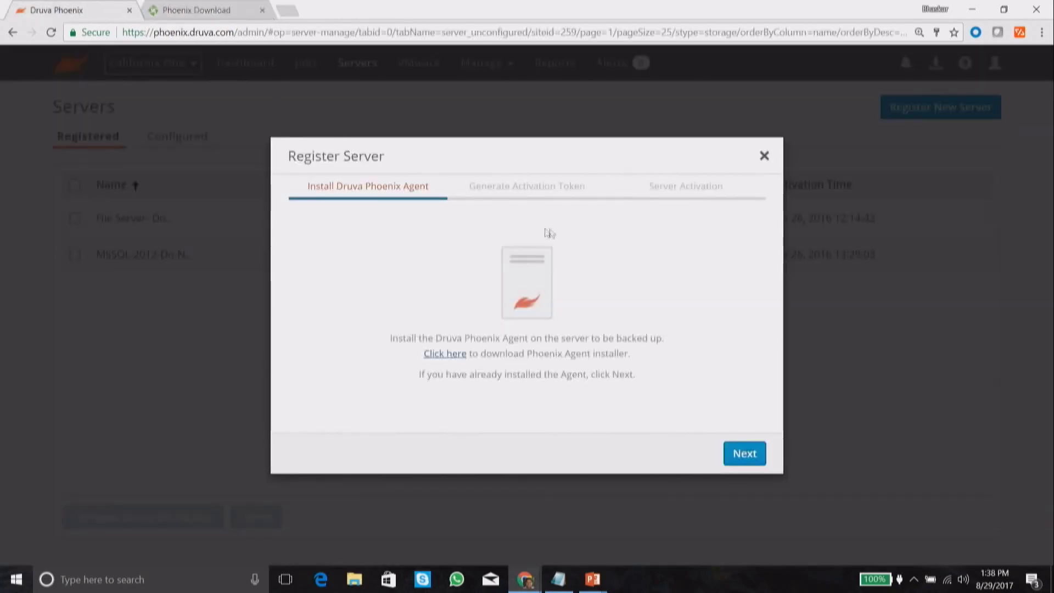
{"action": "left_click", "coordinate": [66, 10]}
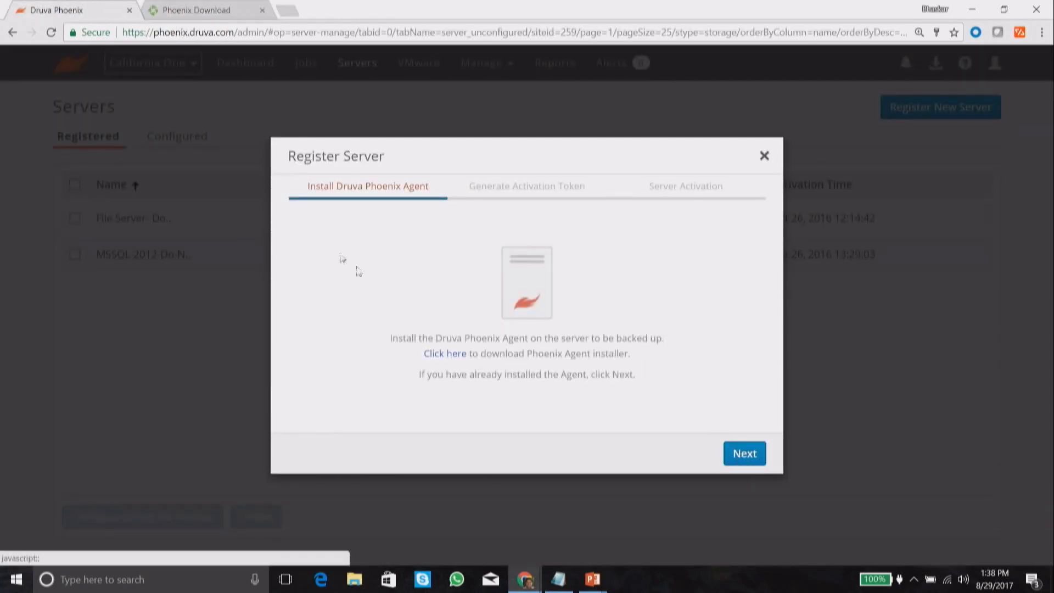
View the Generate Activation Token stage of the server registration, and discard the registration.
{"action": "left_click", "coordinate": [743, 455]}
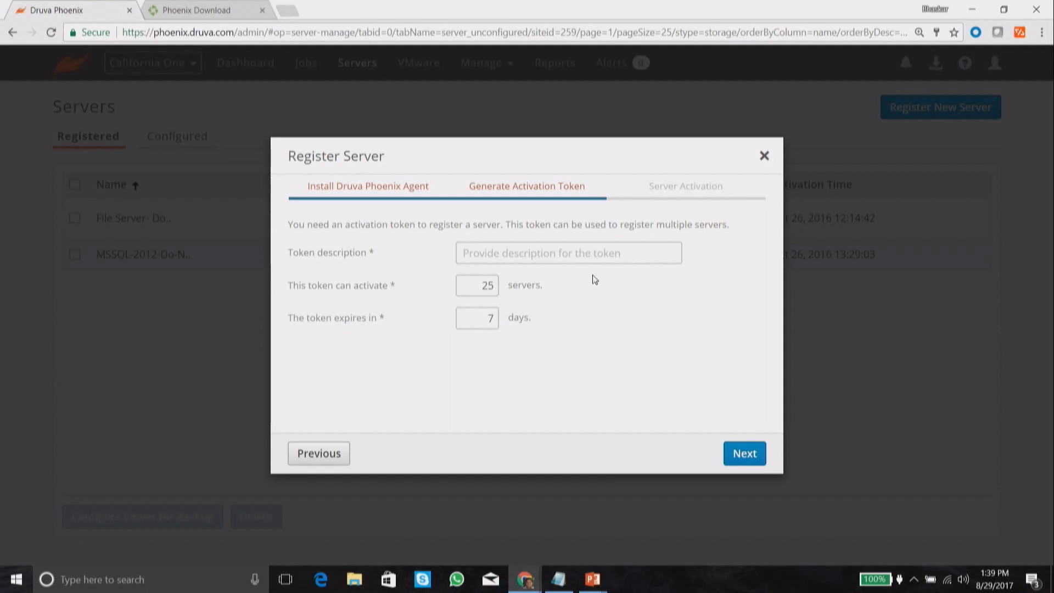
{"action": "left_click", "coordinate": [764, 156]}
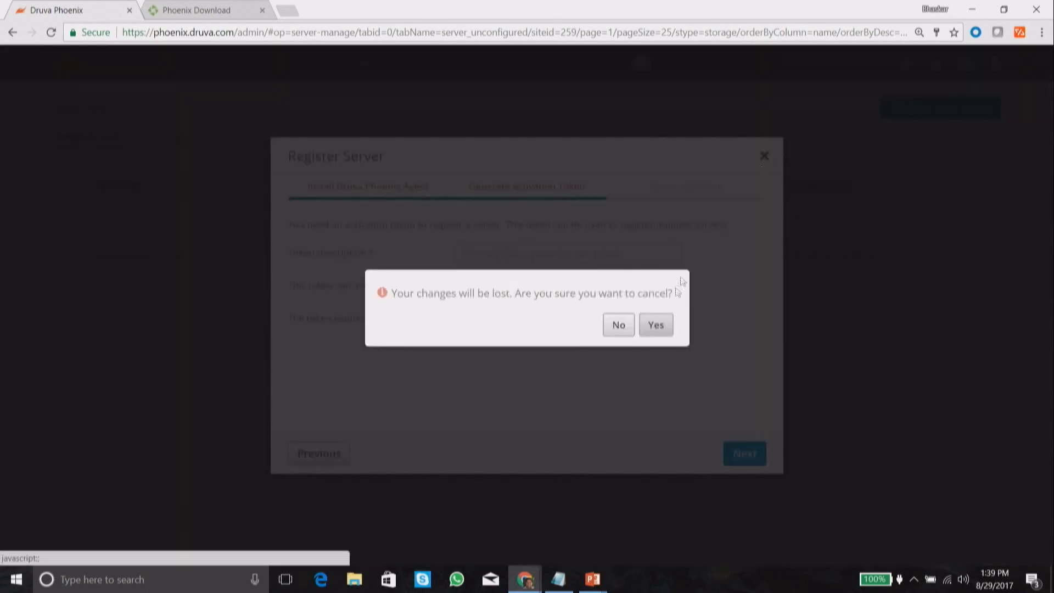
{"action": "left_click", "coordinate": [658, 326]}
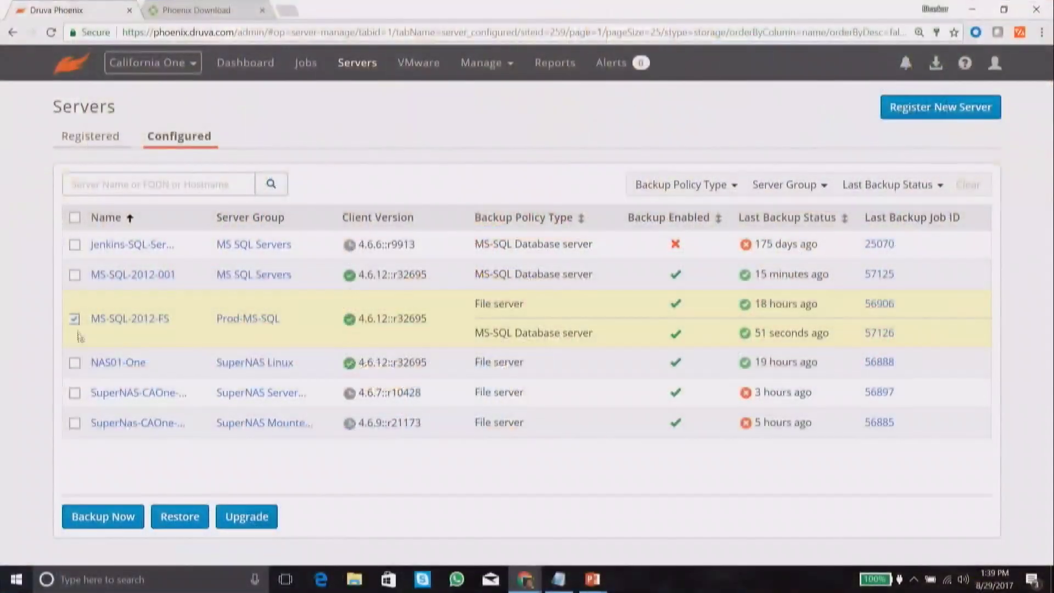
Open the restore data for MS-SQL-2012-FS and browse its Hot, Warm and Cold file server snapshots, including the cold one from Sun May 28 2017.
{"action": "left_click", "coordinate": [181, 516]}
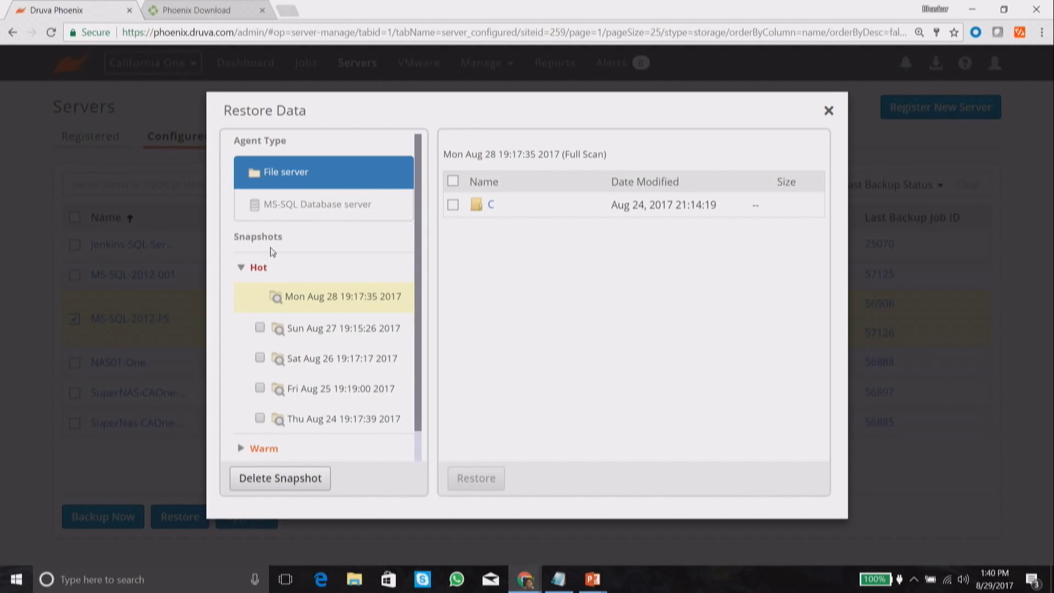
{"action": "left_click", "coordinate": [259, 268]}
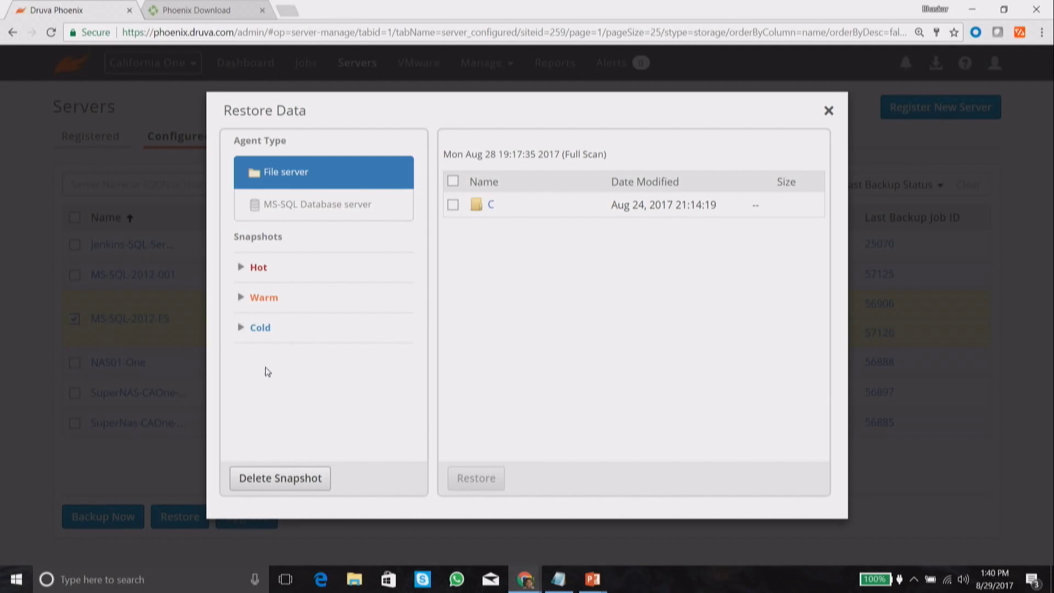
{"action": "left_click", "coordinate": [263, 299]}
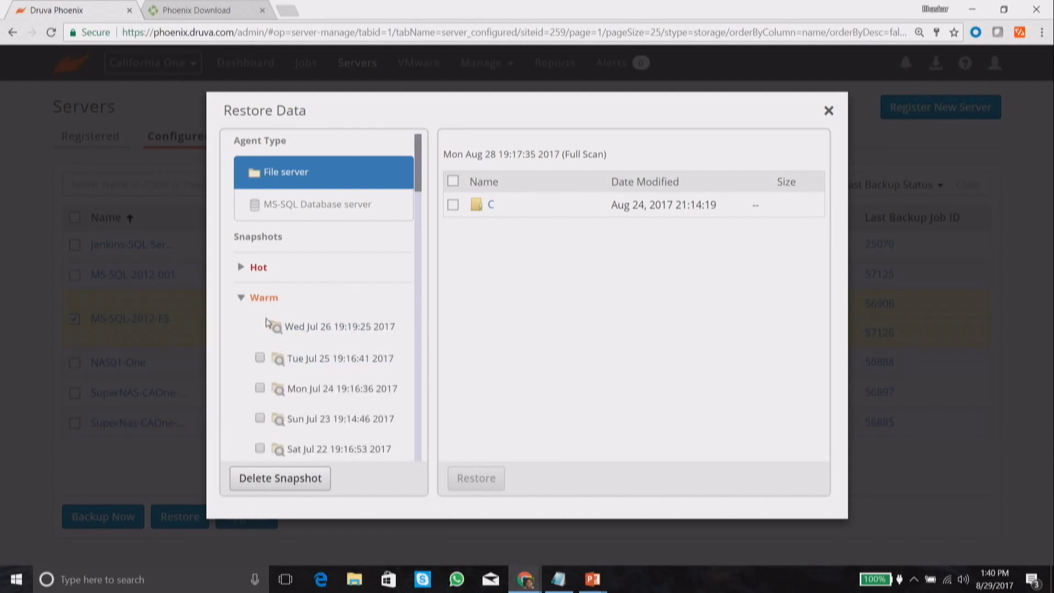
{"action": "left_click", "coordinate": [268, 302]}
{"action": "left_click", "coordinate": [269, 329]}
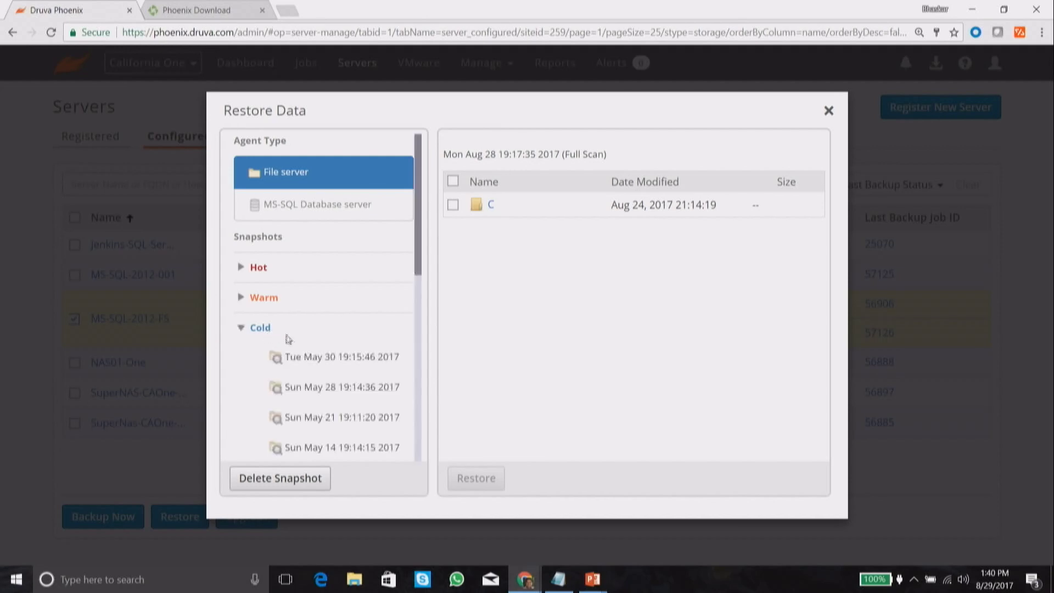
{"action": "left_click", "coordinate": [323, 387]}
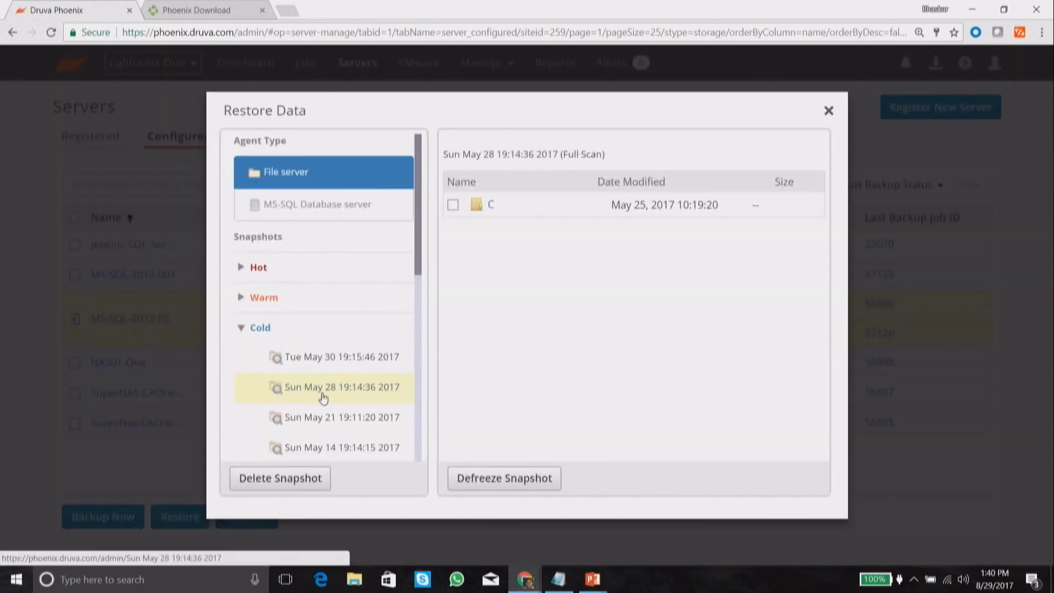
{"action": "left_click", "coordinate": [491, 209]}
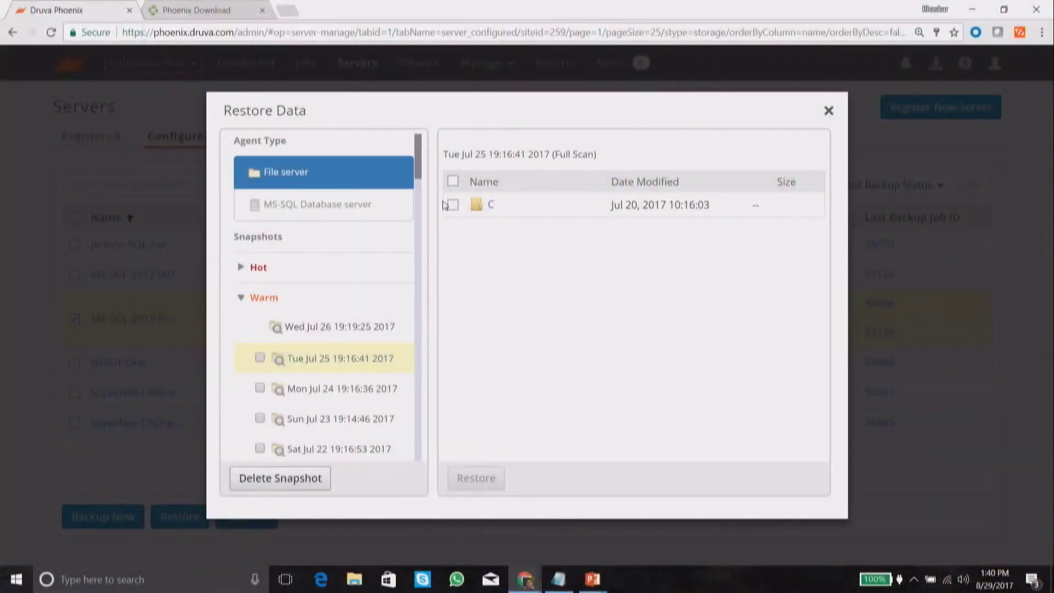
View the different-server restore options for the C folder in the Tue Jul 25 2017 warm snapshot, and cancel the restore.
{"action": "left_click", "coordinate": [457, 182]}
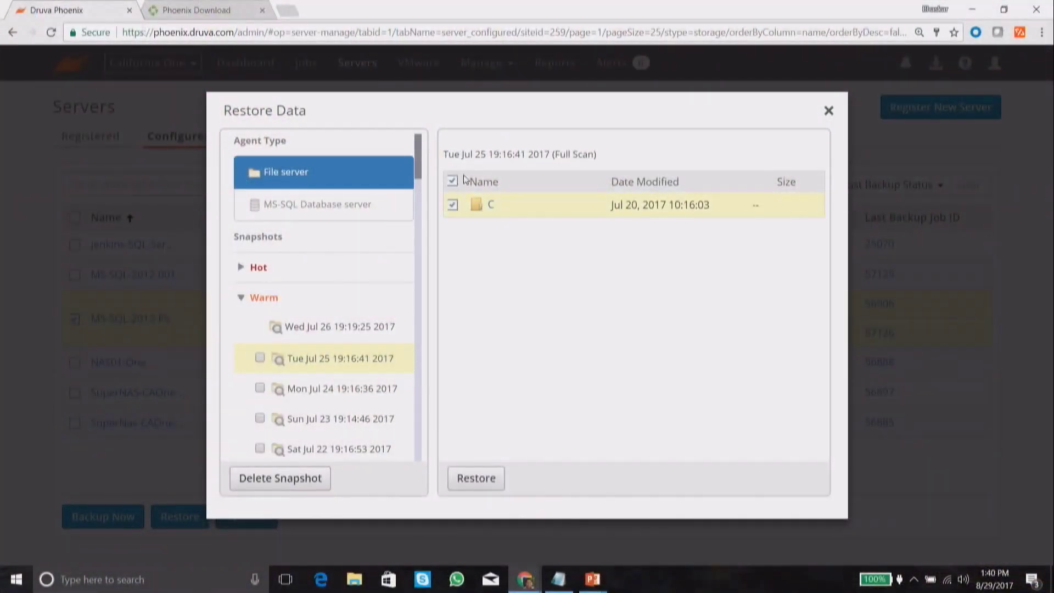
{"action": "left_click", "coordinate": [486, 480]}
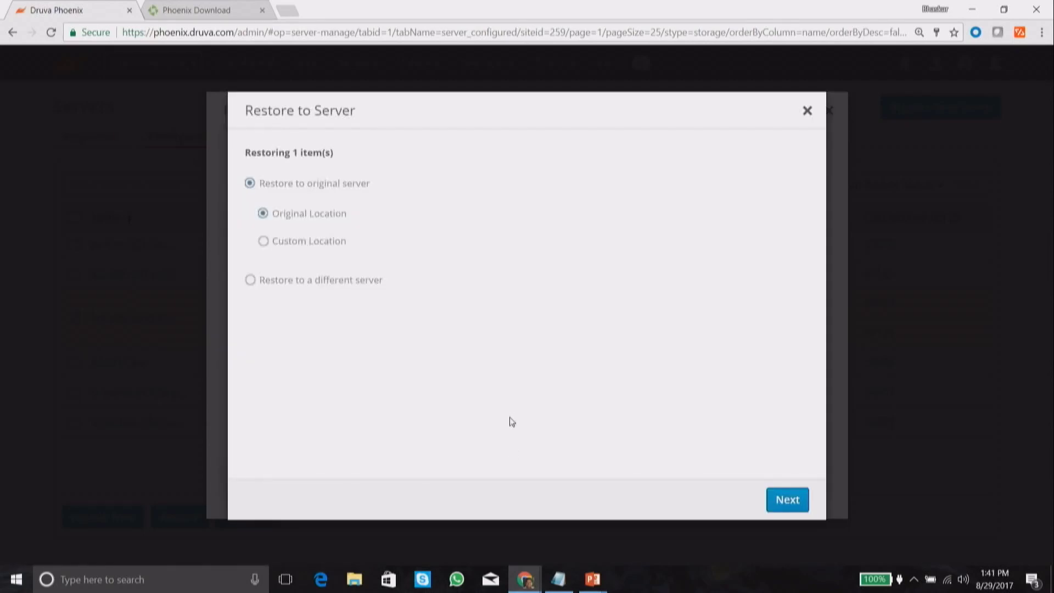
{"action": "left_click", "coordinate": [376, 282]}
{"action": "left_click", "coordinate": [464, 247]}
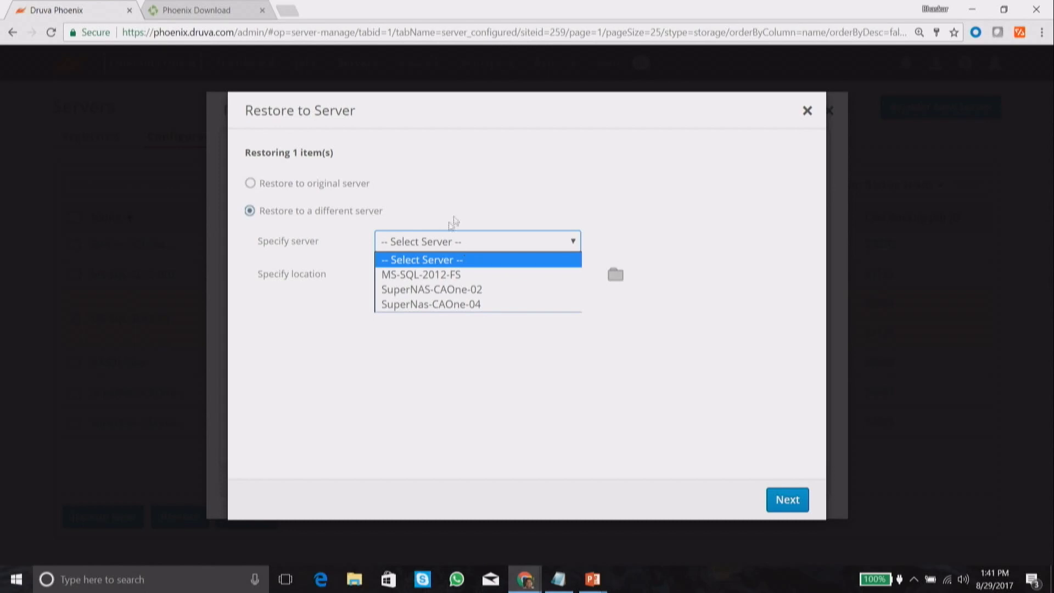
{"action": "left_click", "coordinate": [612, 140]}
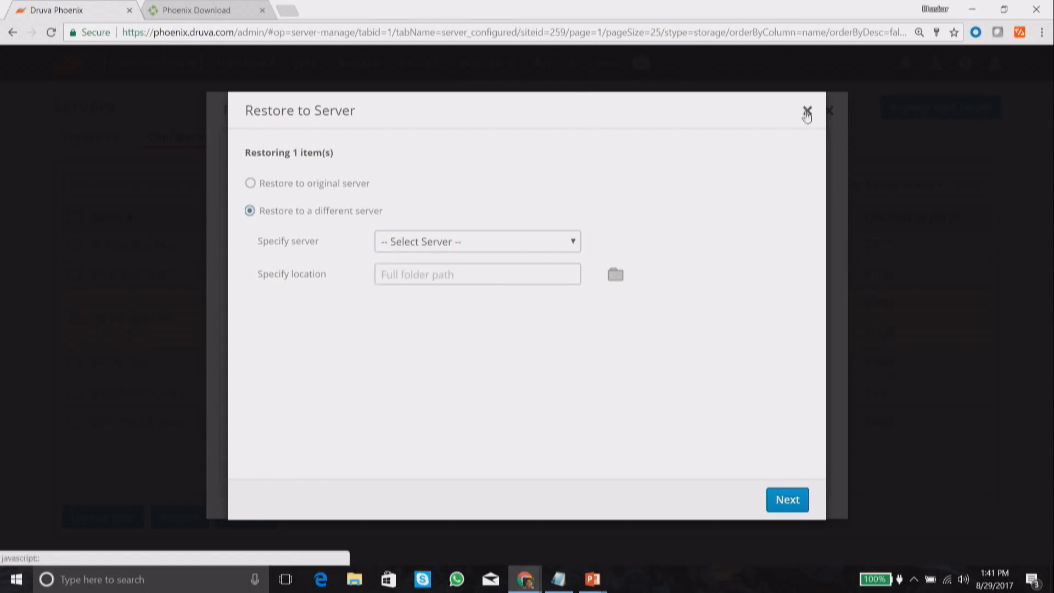
{"action": "left_click", "coordinate": [805, 110]}
{"action": "left_click", "coordinate": [664, 329]}
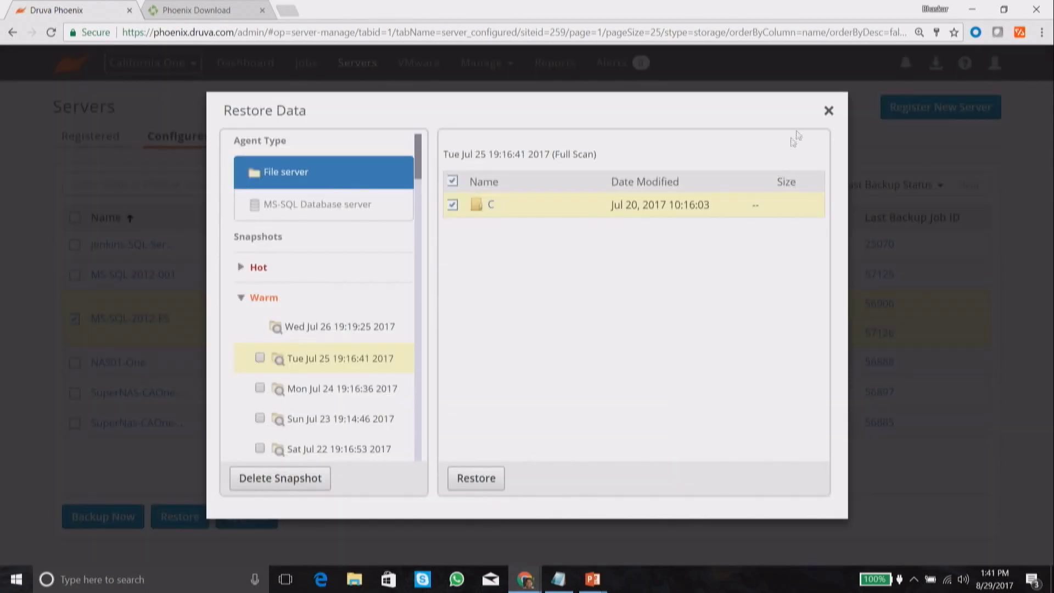
{"action": "left_click", "coordinate": [828, 111]}
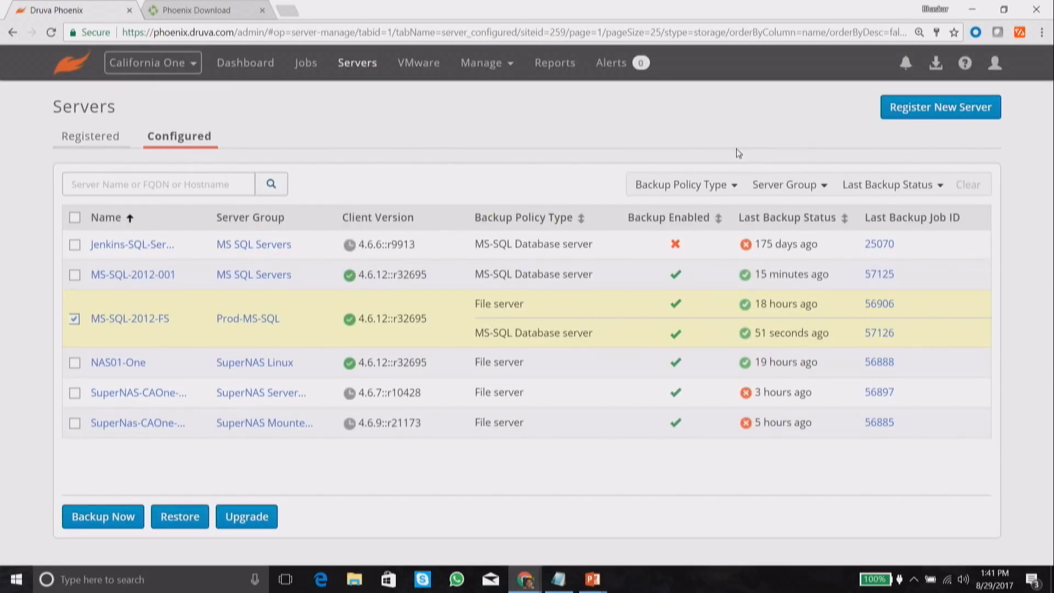
Start registering a new VMware setup and examine the VMware backup proxy packages on the Phoenix Downloads page.
{"action": "left_click", "coordinate": [416, 65]}
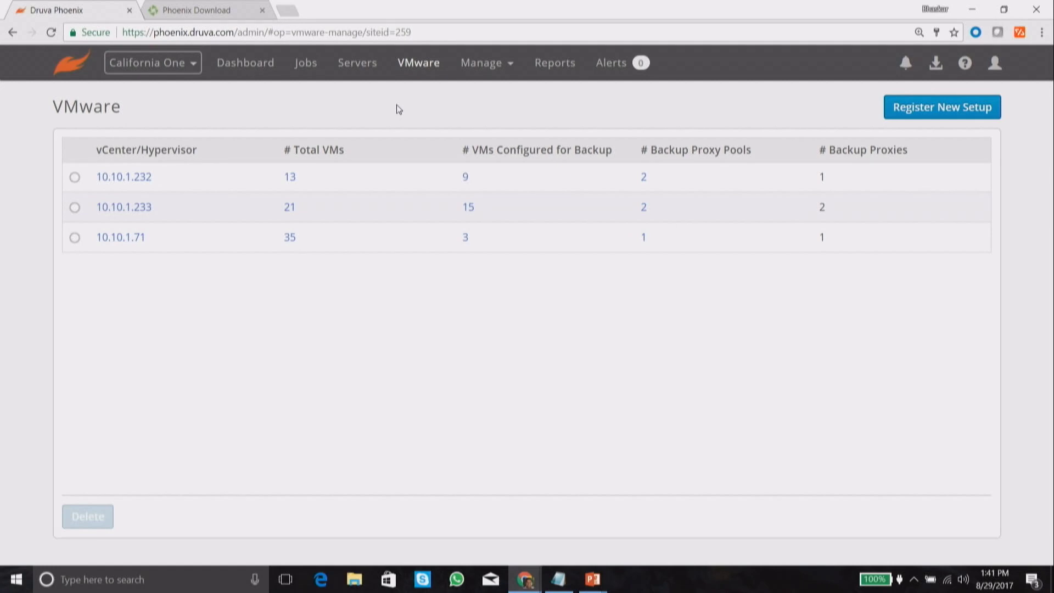
{"action": "left_click", "coordinate": [955, 107]}
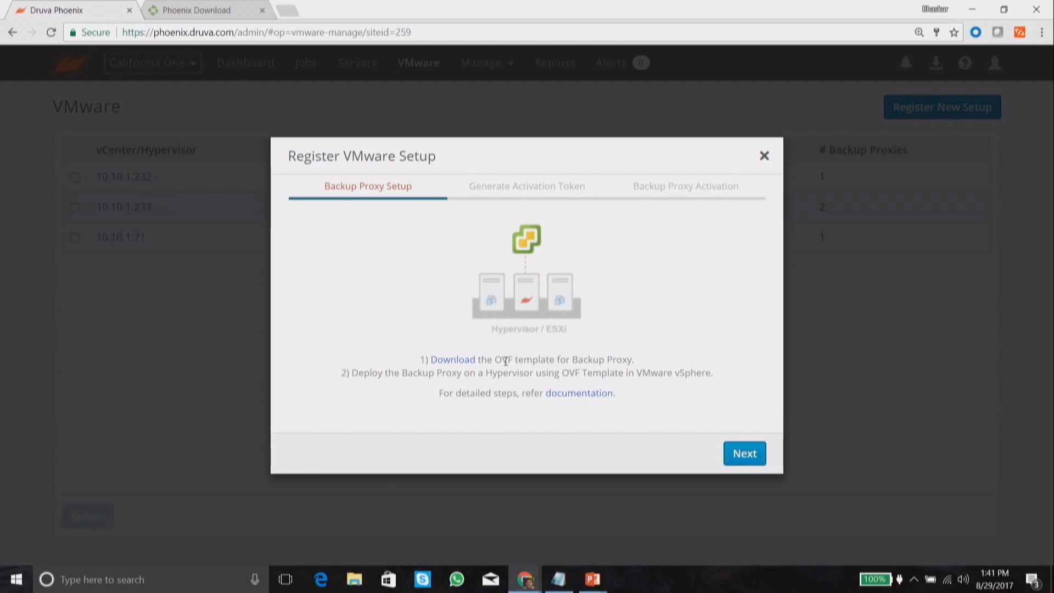
{"action": "left_click", "coordinate": [167, 10]}
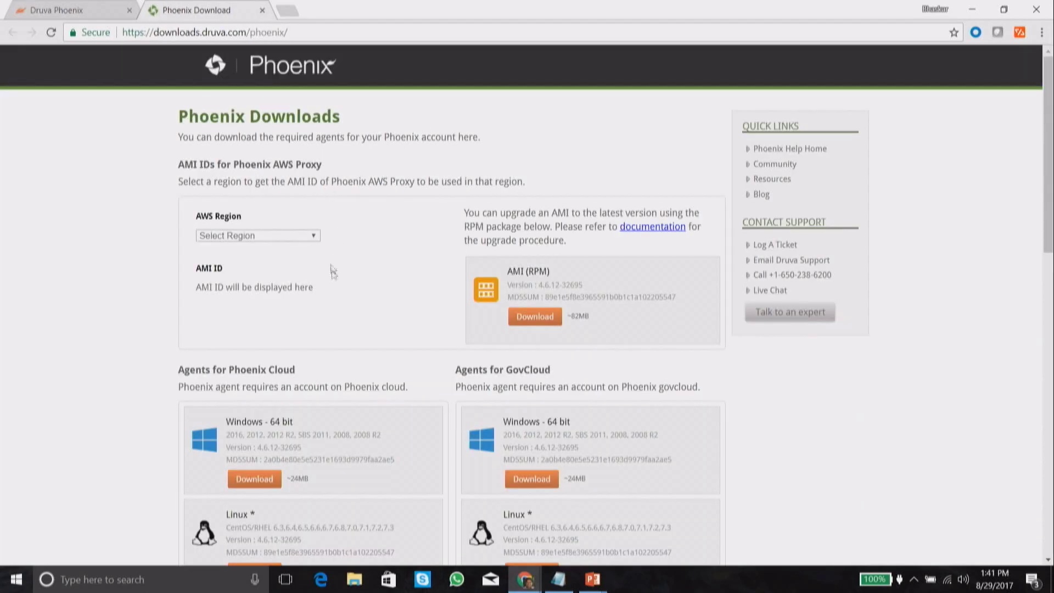
{"action": "scroll", "coordinate": [323, 291], "scroll_direction": "down", "scroll_amount": 10}
{"action": "scroll", "coordinate": [348, 290], "scroll_direction": "up", "scroll_amount": 1}
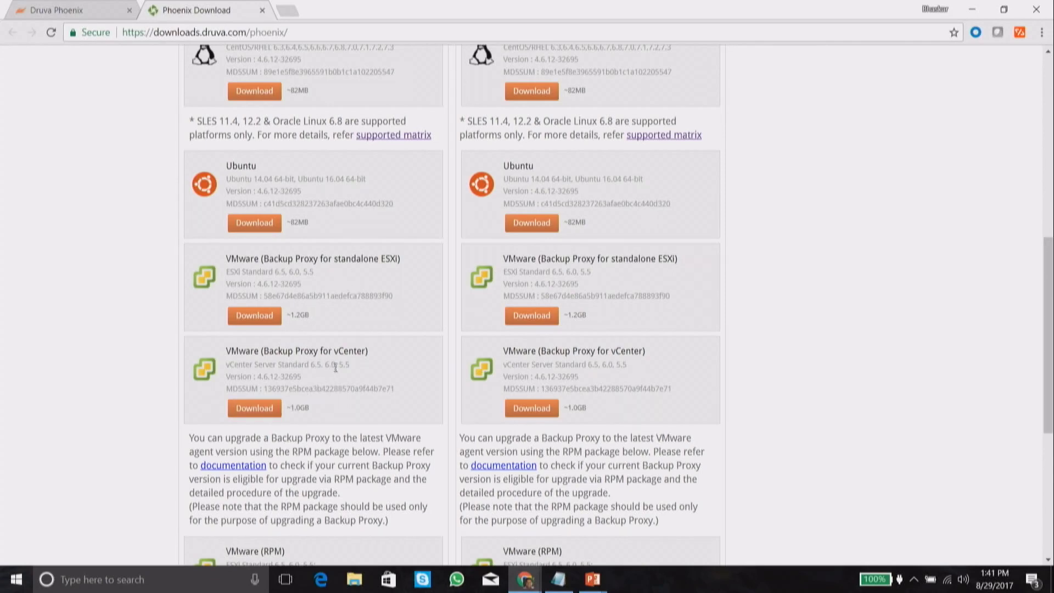
{"action": "left_click", "coordinate": [105, 10]}
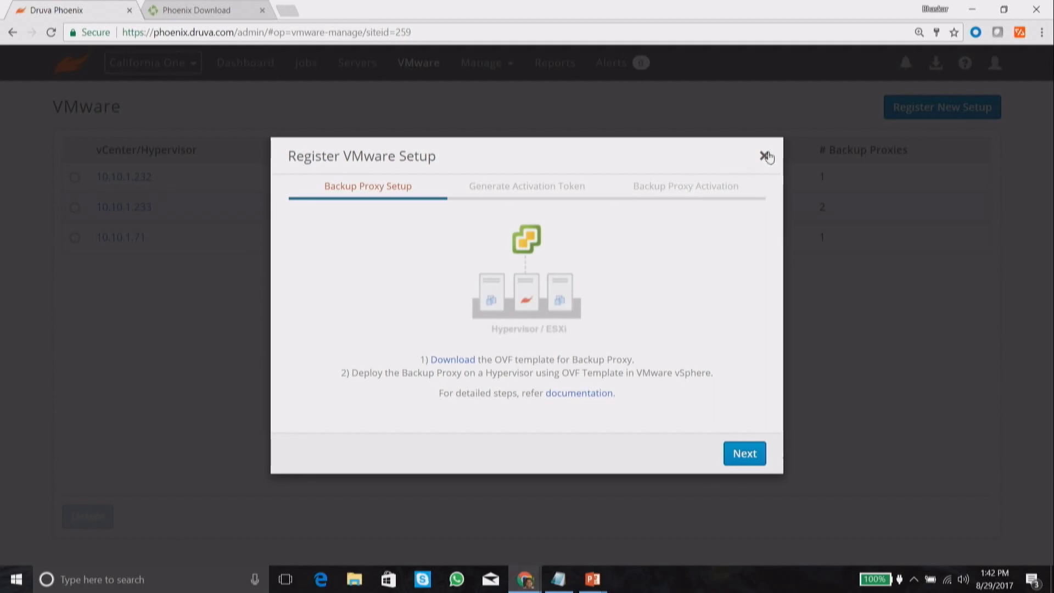
Discard the VMware setup registration and open the virtual machine list of the hypervisor 10.10.1.233.
{"action": "left_click", "coordinate": [764, 156]}
{"action": "left_click", "coordinate": [646, 319]}
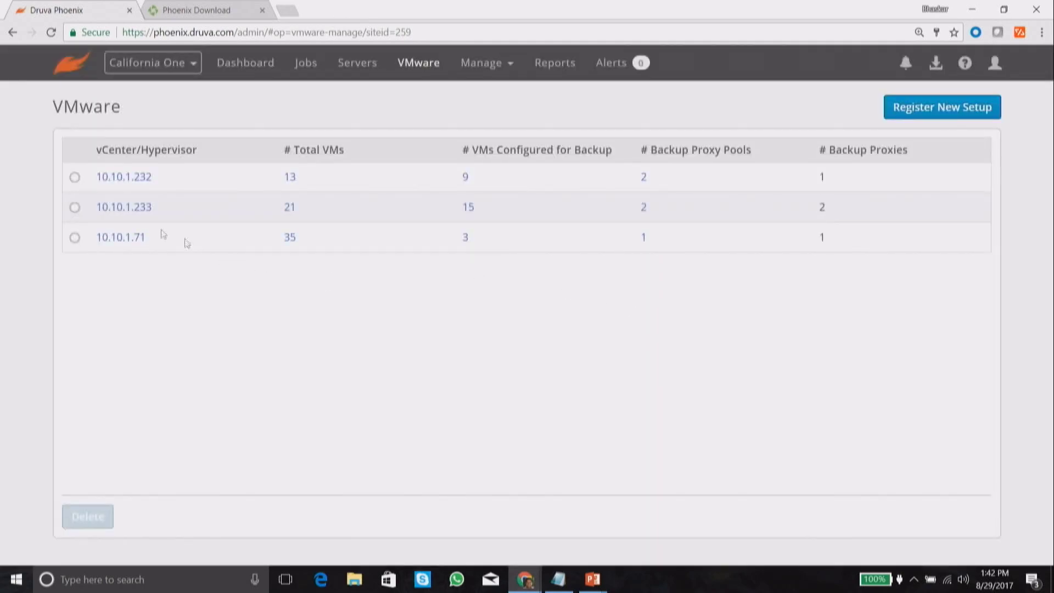
{"action": "left_click", "coordinate": [113, 209]}
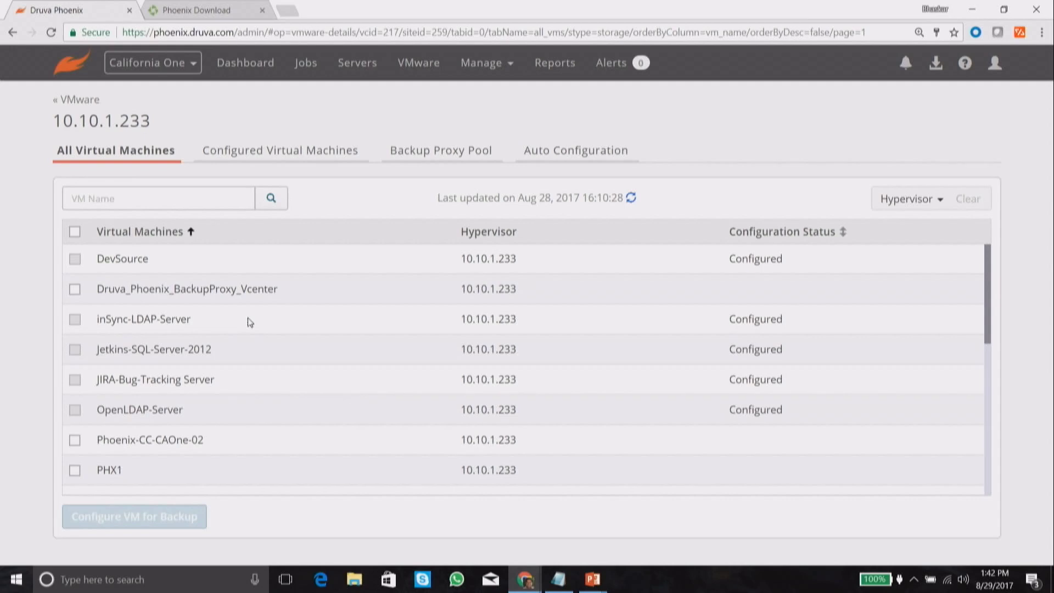
View the hypervisor's backup proxy pools and the proxies in CaliforniaOne Pool, and return to the hypervisor page.
{"action": "left_click", "coordinate": [462, 151]}
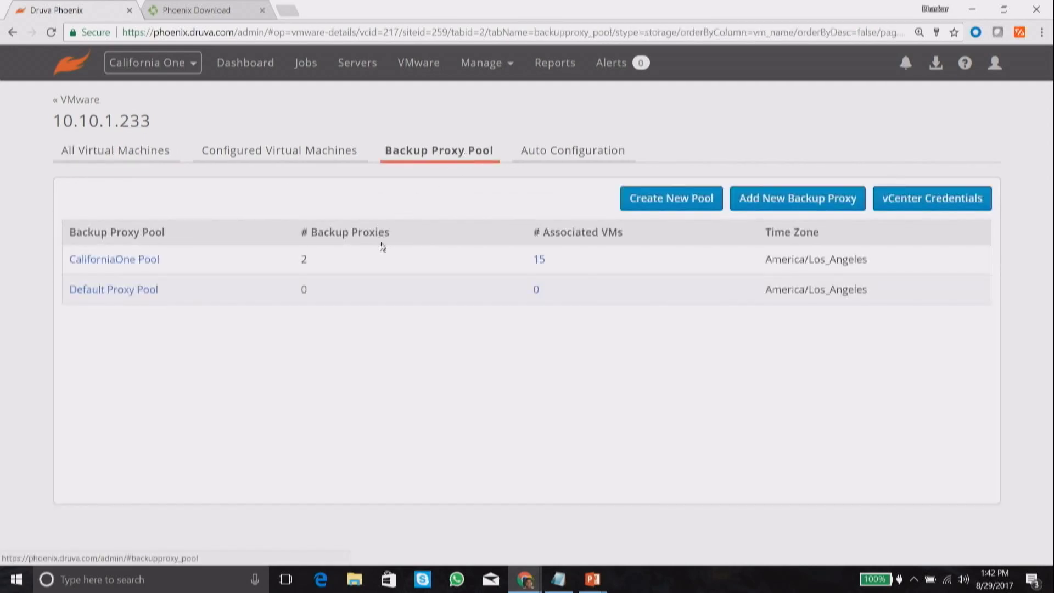
{"action": "left_click", "coordinate": [151, 264]}
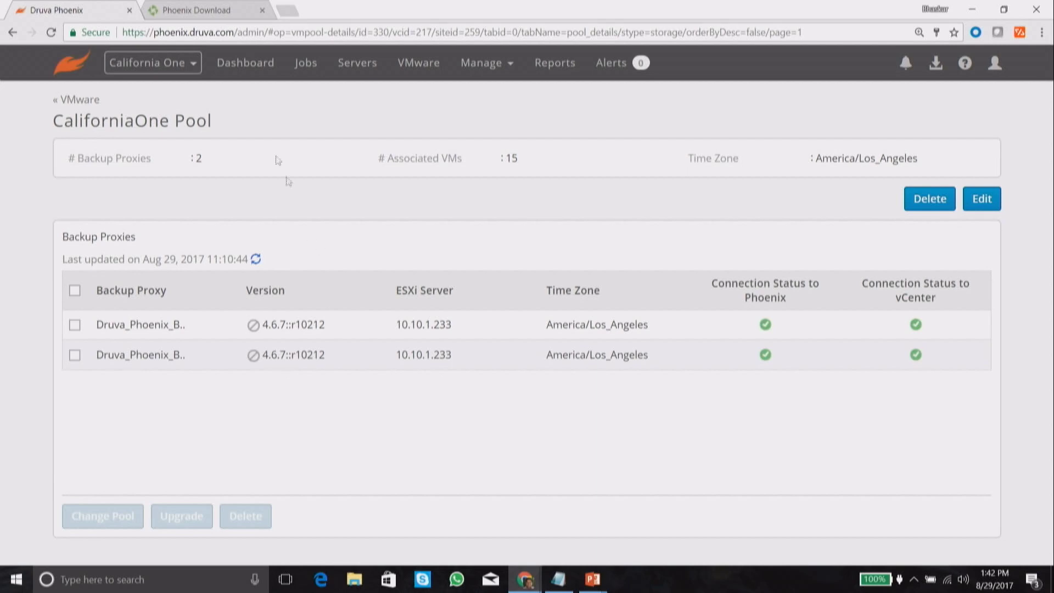
{"action": "left_click", "coordinate": [92, 101]}
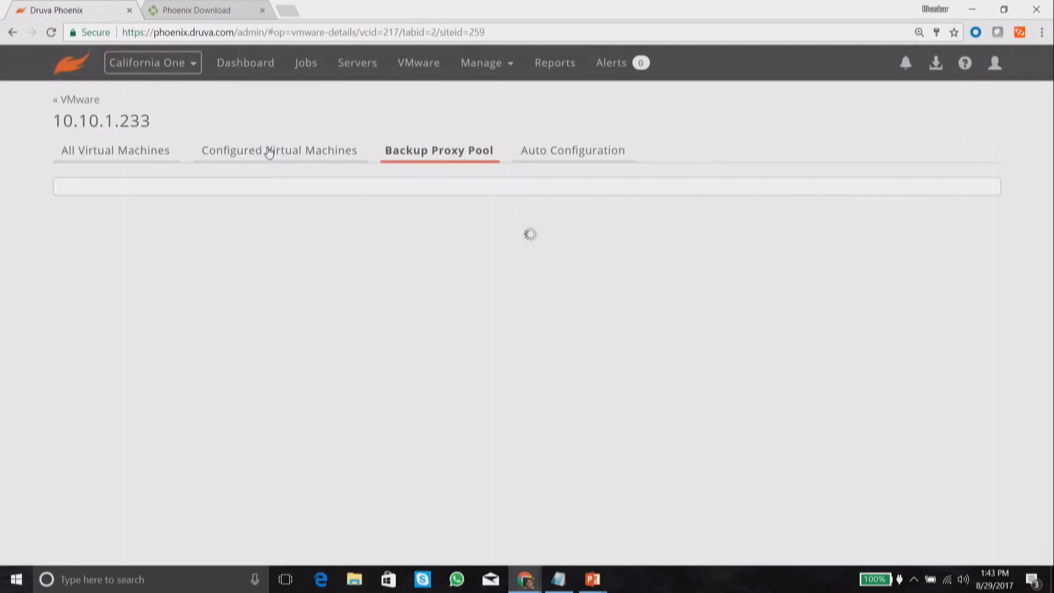
Select the virtual machines PHX1 and PHX2 in the full virtual machine list and start configuring them for backup.
{"action": "left_click", "coordinate": [154, 153]}
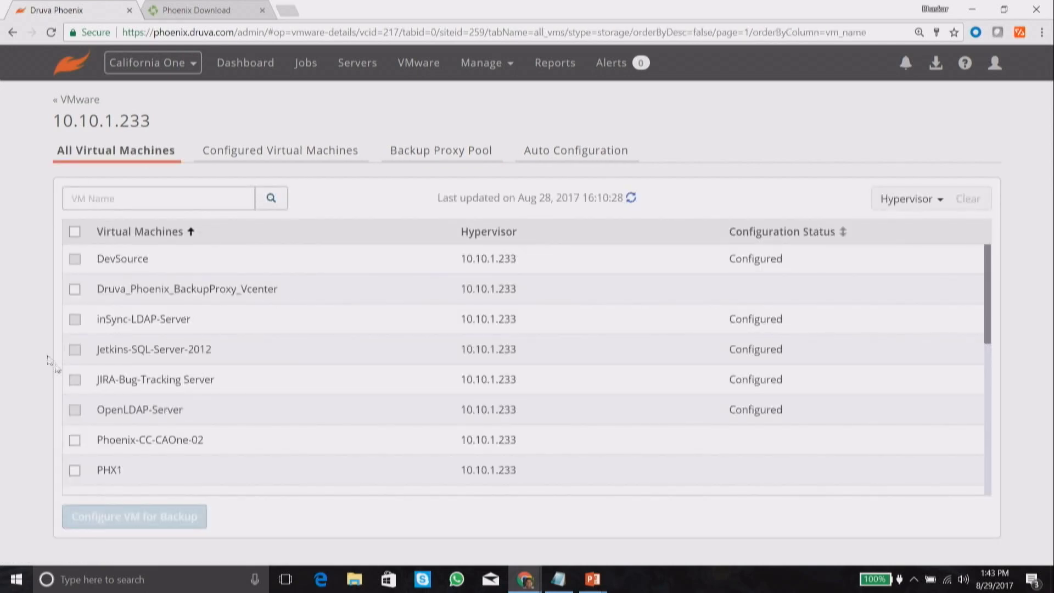
{"action": "left_click", "coordinate": [75, 290]}
{"action": "left_click", "coordinate": [75, 291]}
{"action": "scroll", "coordinate": [78, 387], "scroll_direction": "down", "scroll_amount": 1}
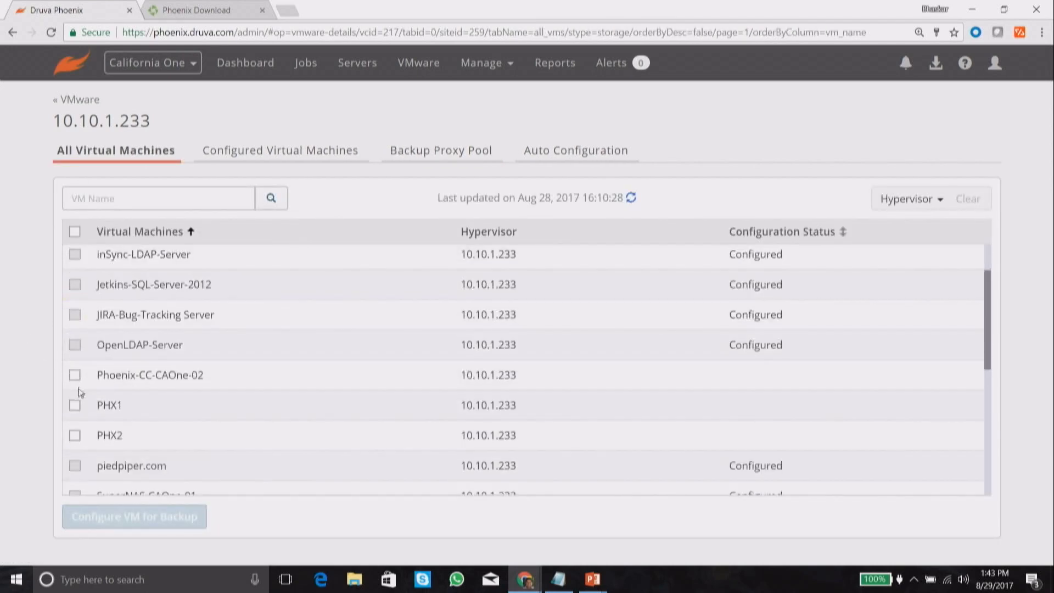
{"action": "left_click", "coordinate": [75, 405]}
{"action": "left_click", "coordinate": [75, 435]}
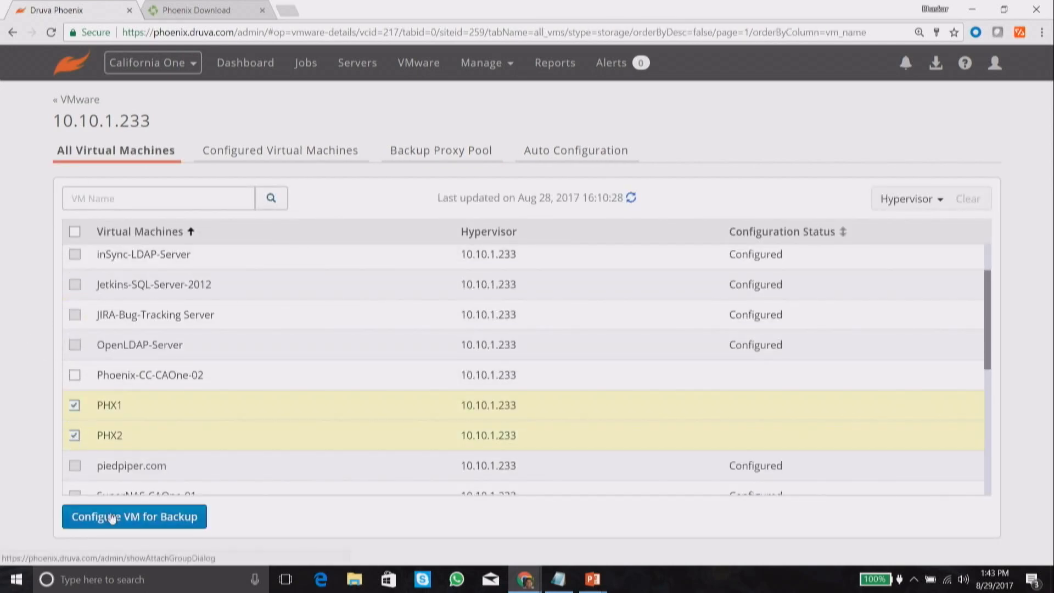
{"action": "left_click", "coordinate": [112, 517]}
Attach the two VMs to the existing server group Infra Servers, assign CaliforniaOne Pool, and review the configuration summary.
{"action": "left_click", "coordinate": [517, 231]}
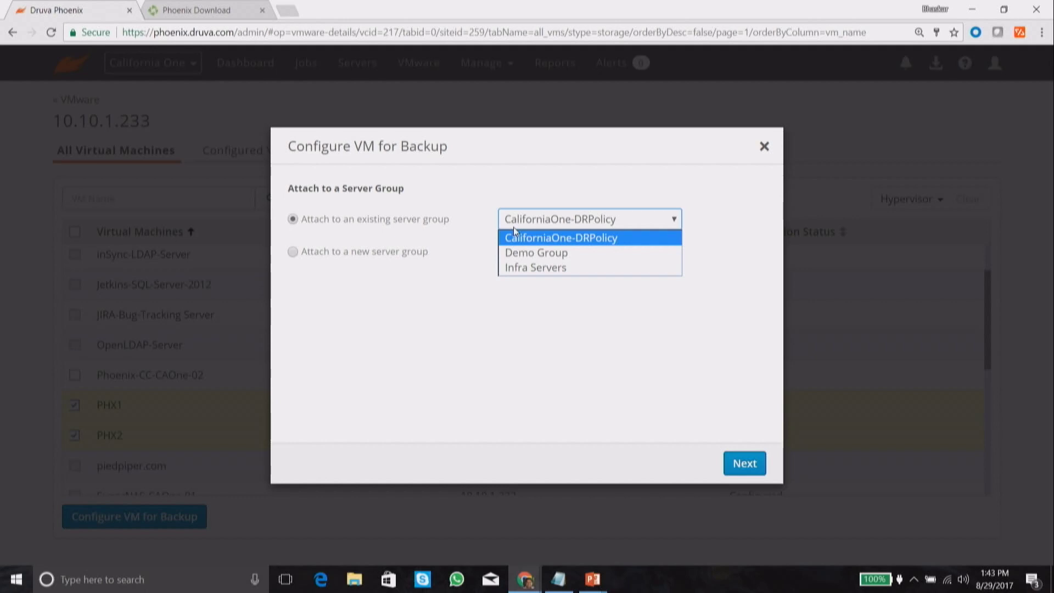
{"action": "left_click", "coordinate": [532, 272]}
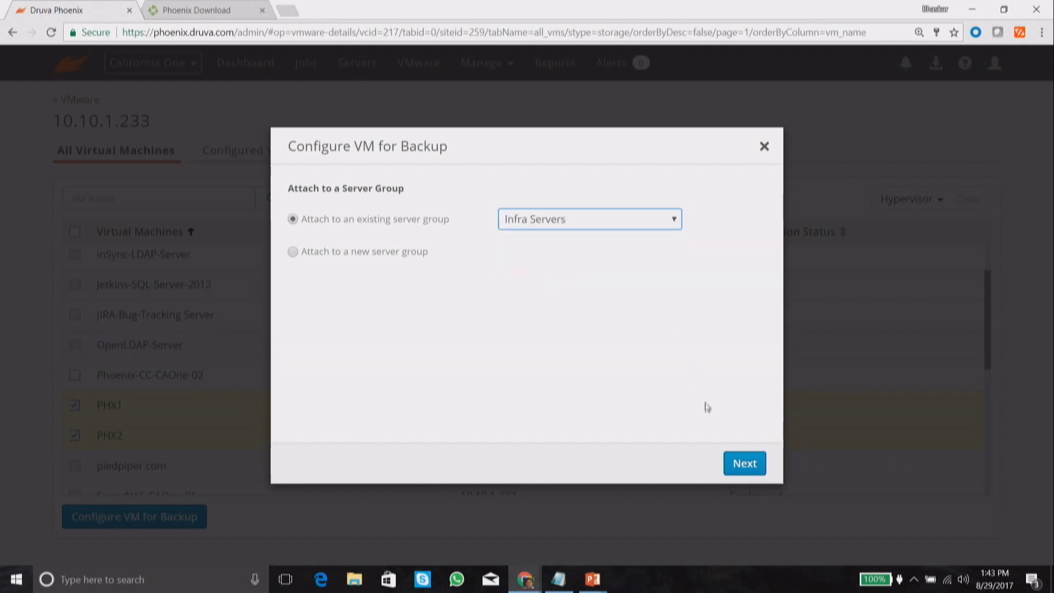
{"action": "left_click", "coordinate": [743, 463]}
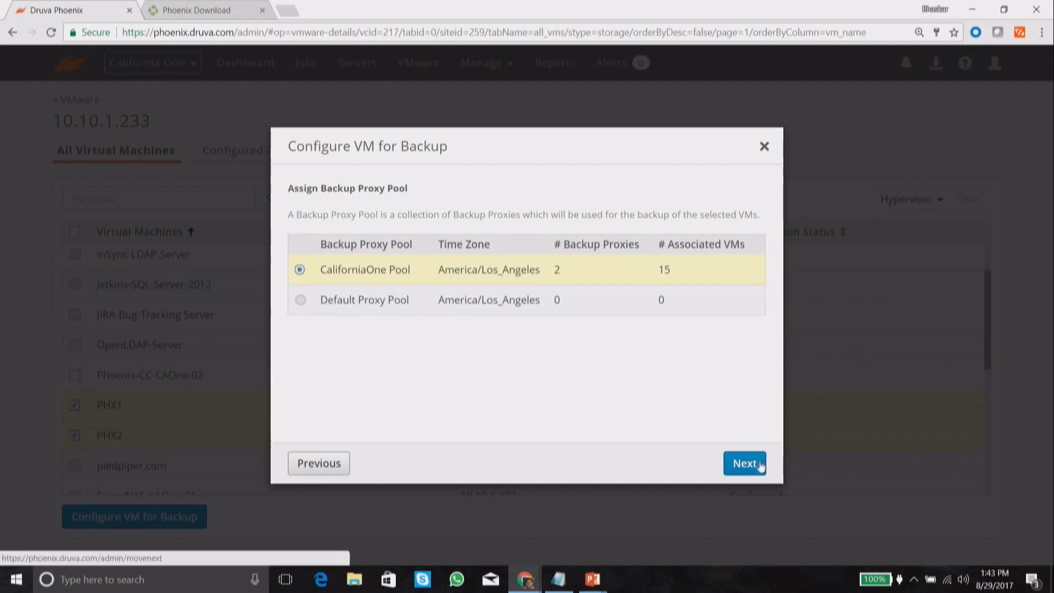
{"action": "left_click", "coordinate": [759, 464]}
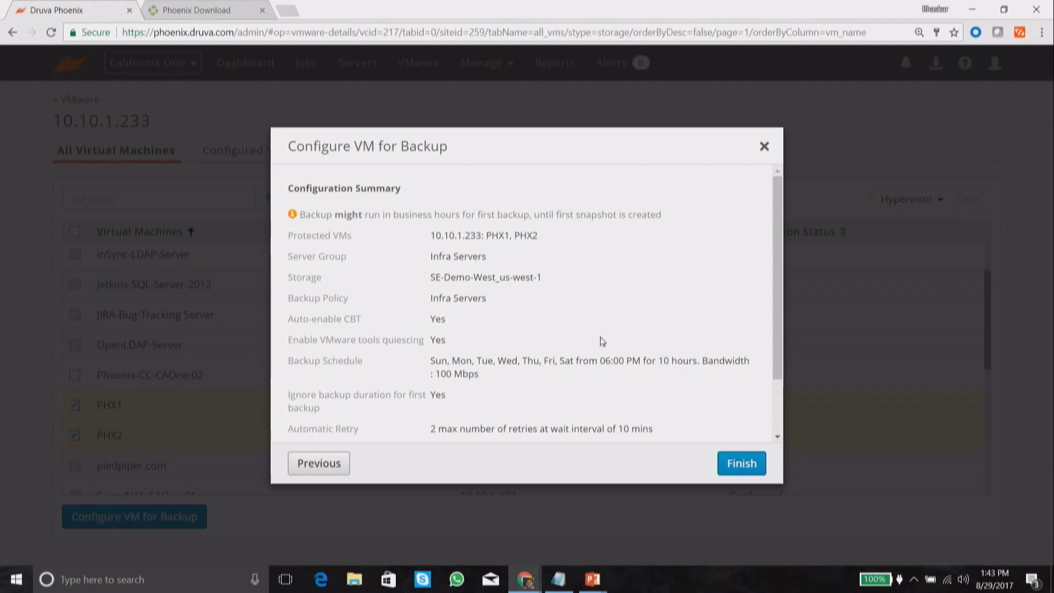
{"action": "scroll", "coordinate": [602, 341], "scroll_direction": "down", "scroll_amount": 2}
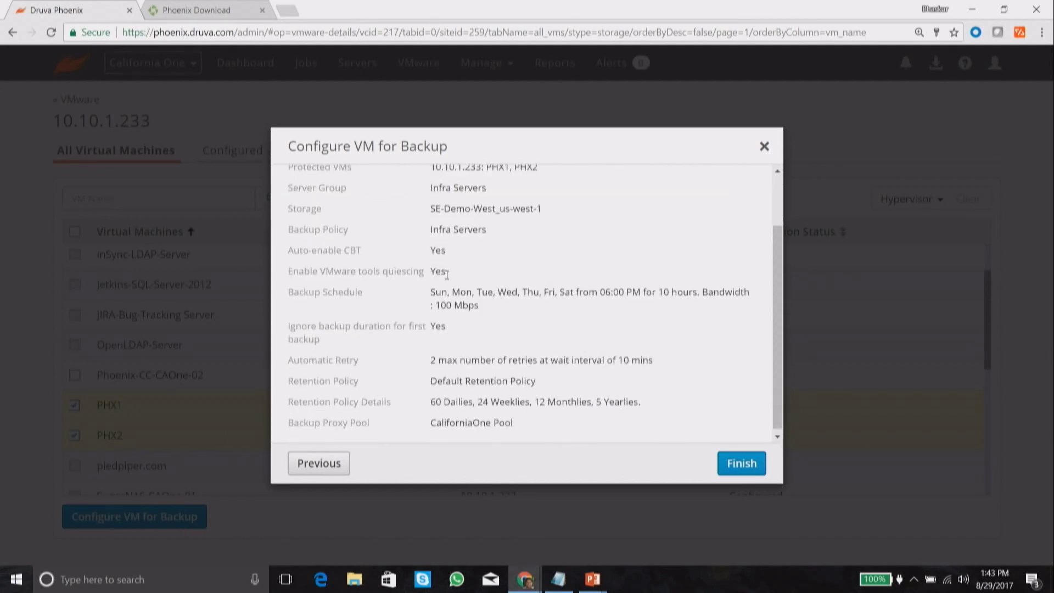
{"action": "scroll", "coordinate": [505, 282], "scroll_direction": "down", "scroll_amount": 1}
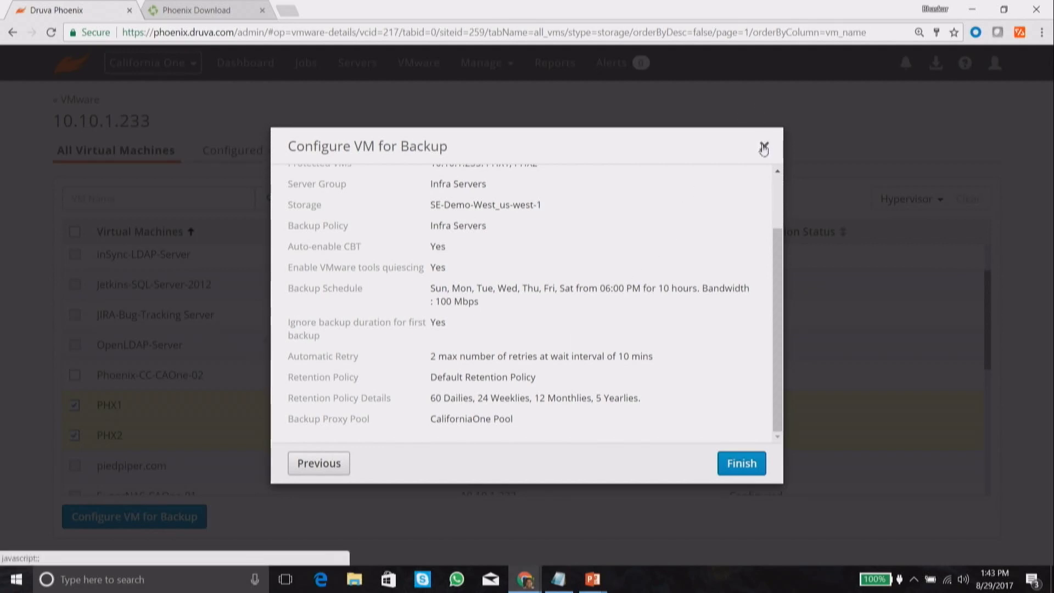
Discard the VM backup configuration and open the hypervisor's configured virtual machines.
{"action": "left_click", "coordinate": [763, 147]}
{"action": "left_click", "coordinate": [647, 319]}
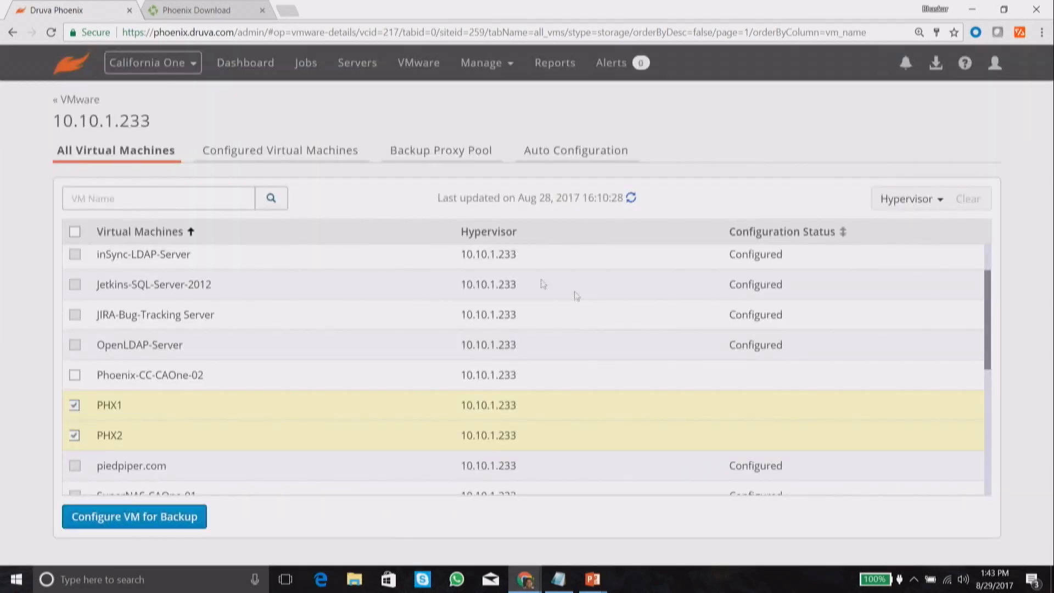
{"action": "left_click", "coordinate": [290, 159]}
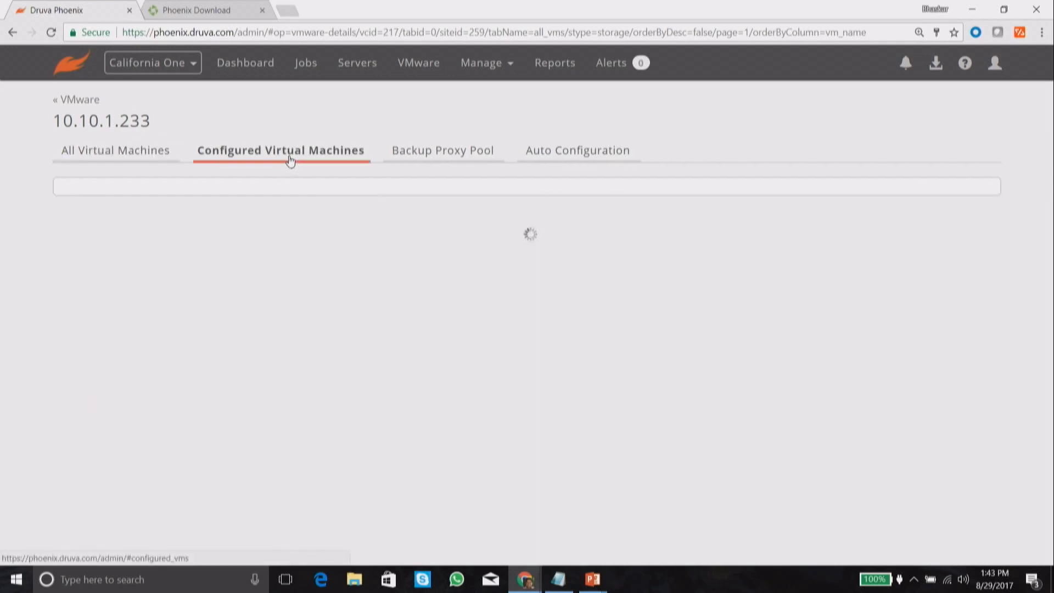
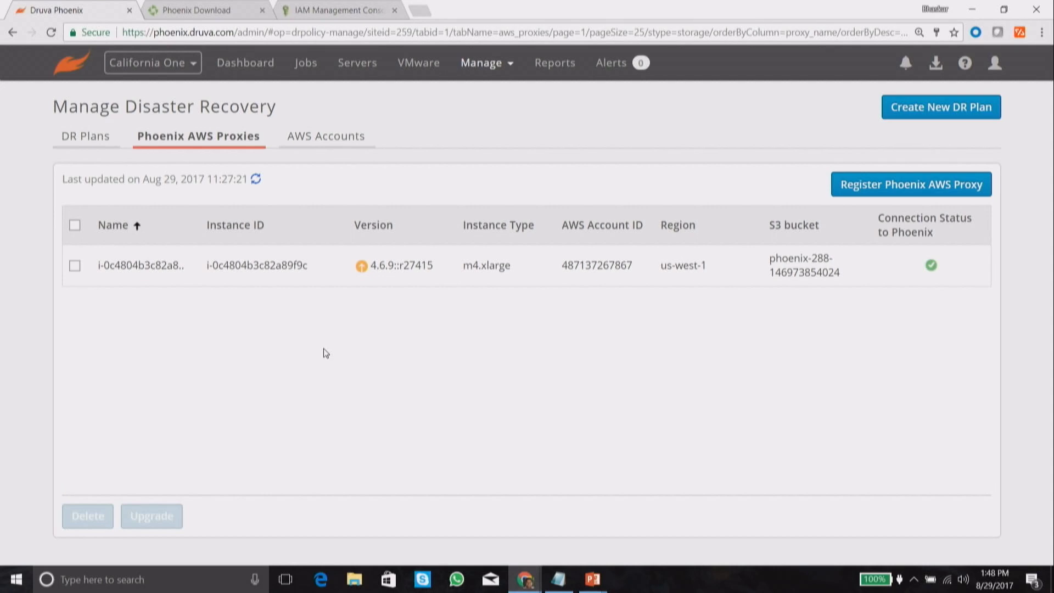
Switch to the AWS console, view the IAM roles, and open the running EC2 instances.
{"action": "left_click", "coordinate": [305, 7]}
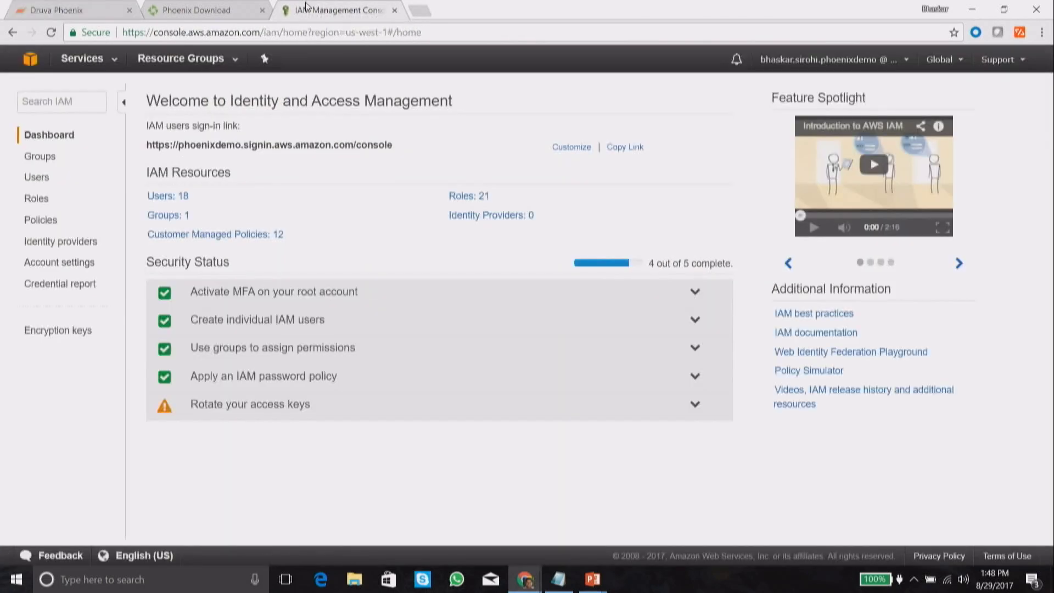
{"action": "left_click", "coordinate": [36, 201]}
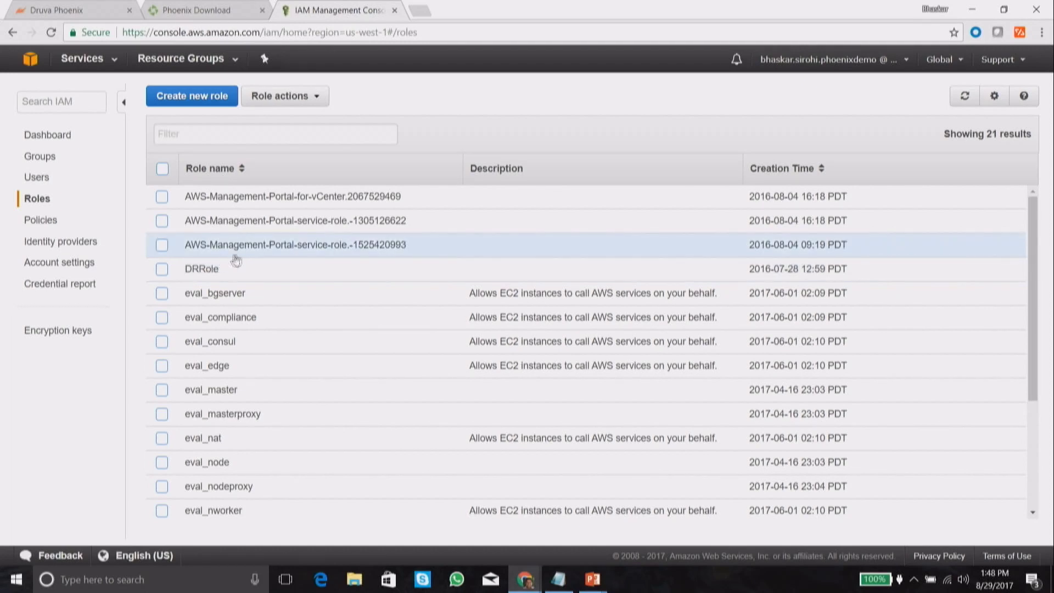
{"action": "left_click", "coordinate": [24, 62]}
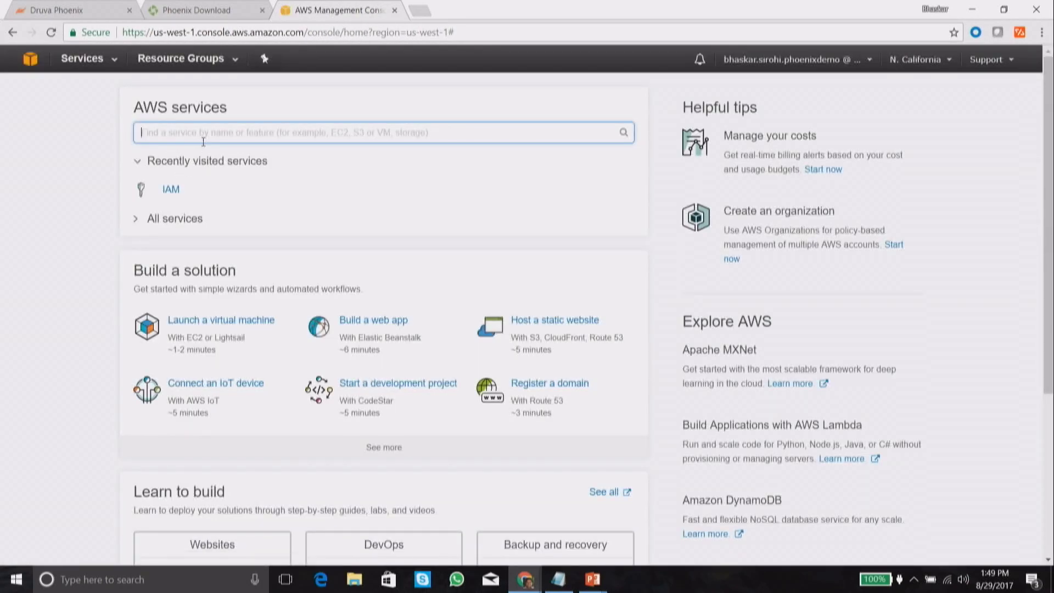
{"action": "left_click", "coordinate": [111, 65]}
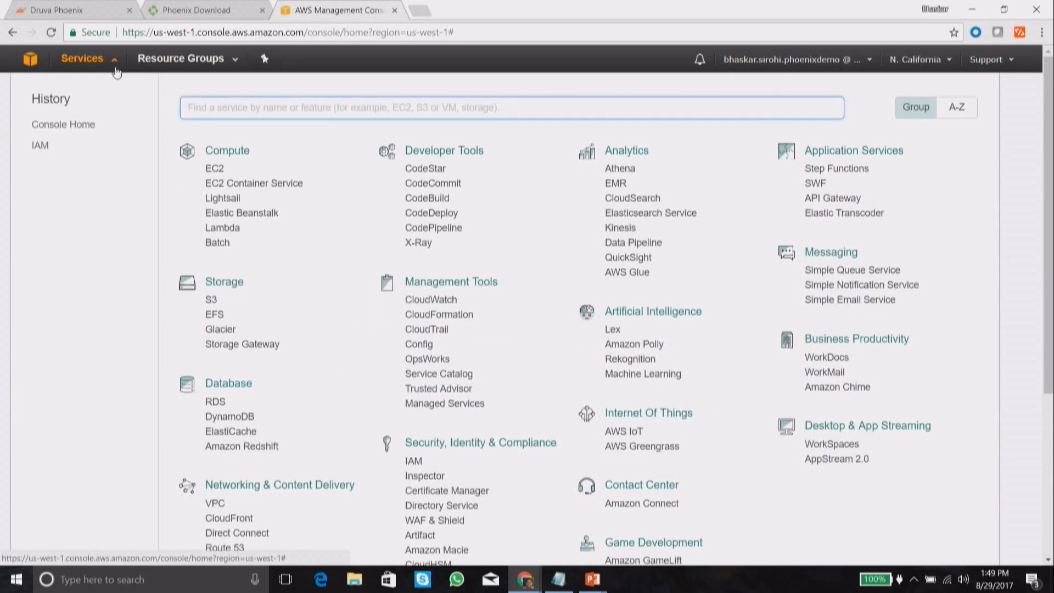
{"action": "left_click", "coordinate": [216, 170]}
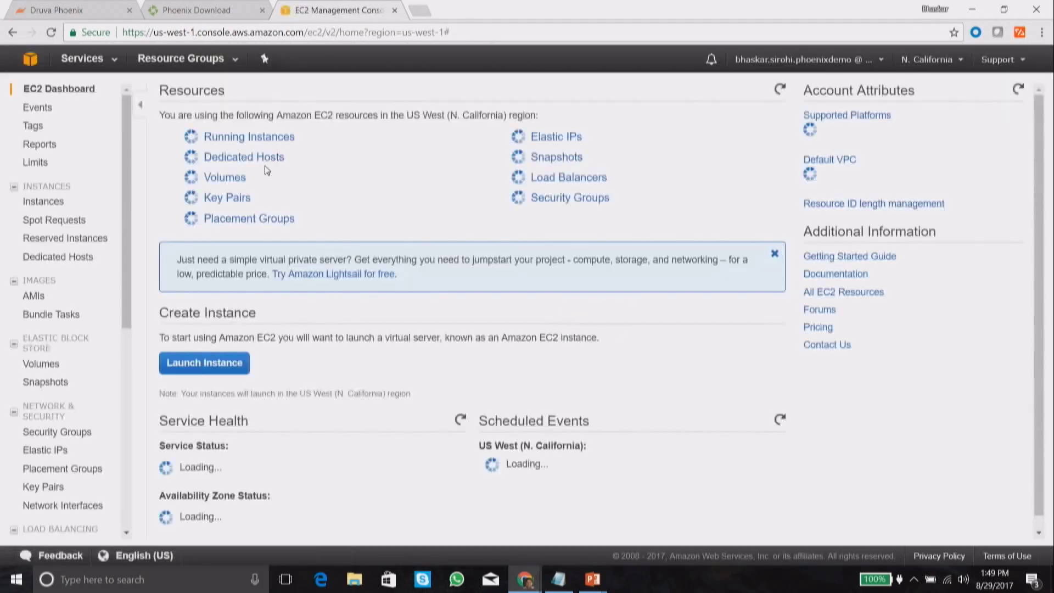
{"action": "left_click", "coordinate": [238, 142]}
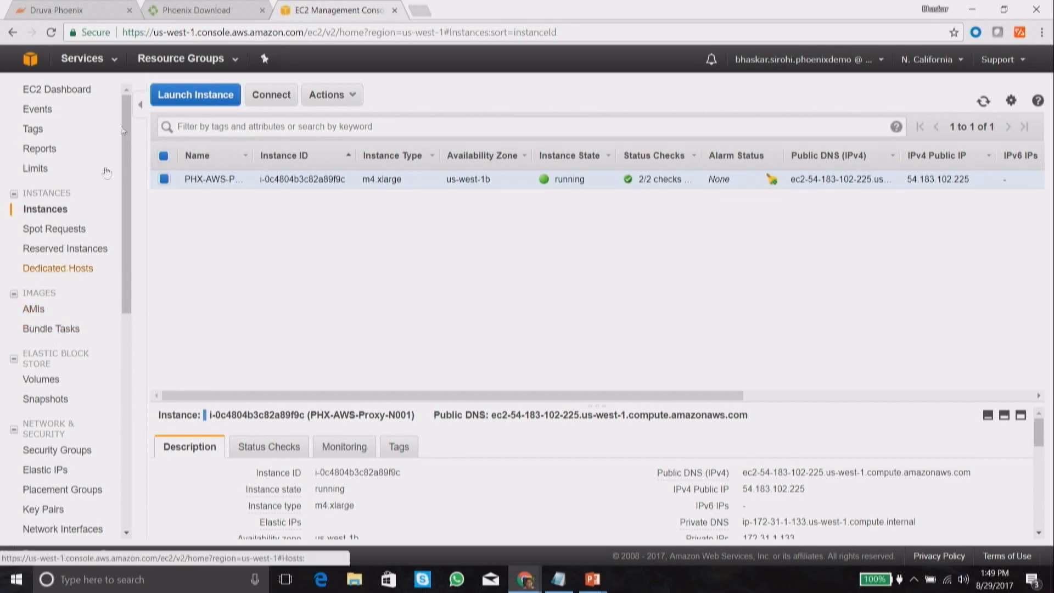
Look up the Phoenix AWS Proxy AMI ID for the US West (N. California) region on the Phoenix Downloads page.
{"action": "left_click", "coordinate": [181, 6]}
{"action": "scroll", "coordinate": [300, 184], "scroll_direction": "up", "scroll_amount": 9}
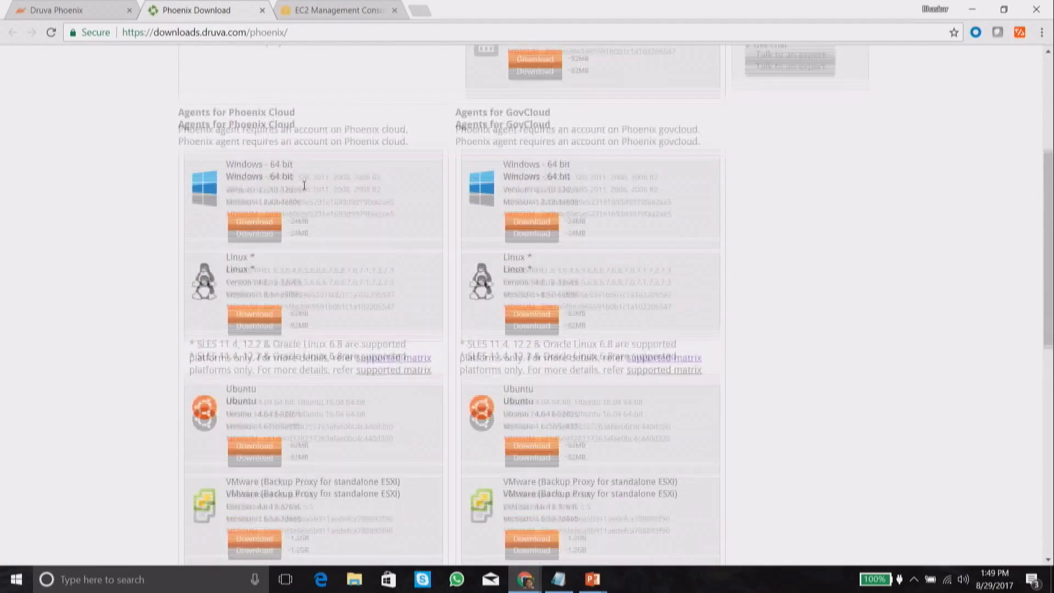
{"action": "left_click", "coordinate": [283, 235]}
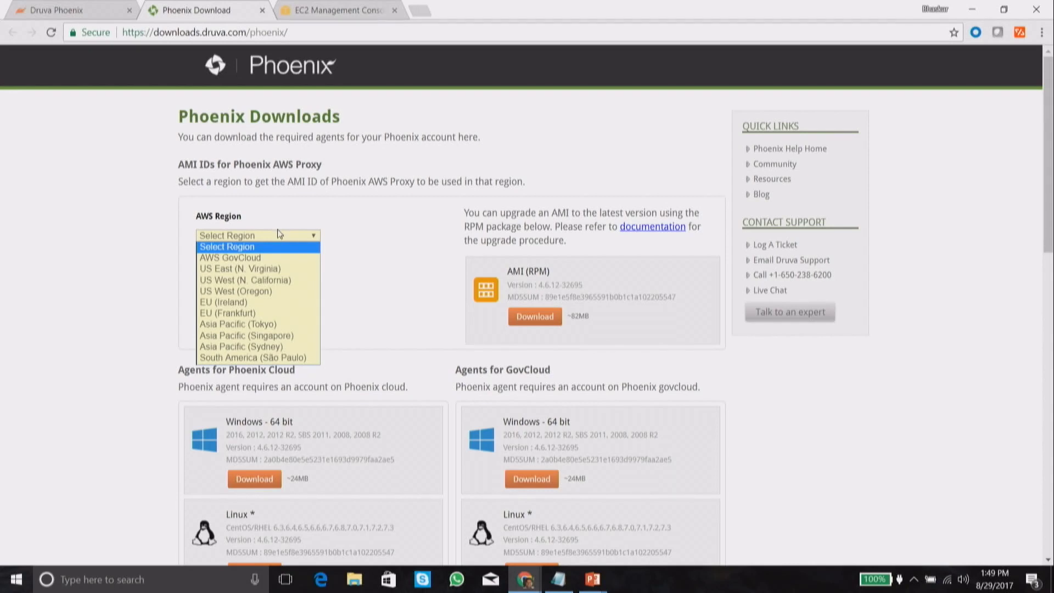
{"action": "left_click", "coordinate": [275, 279]}
{"action": "triple_click", "coordinate": [233, 289]}
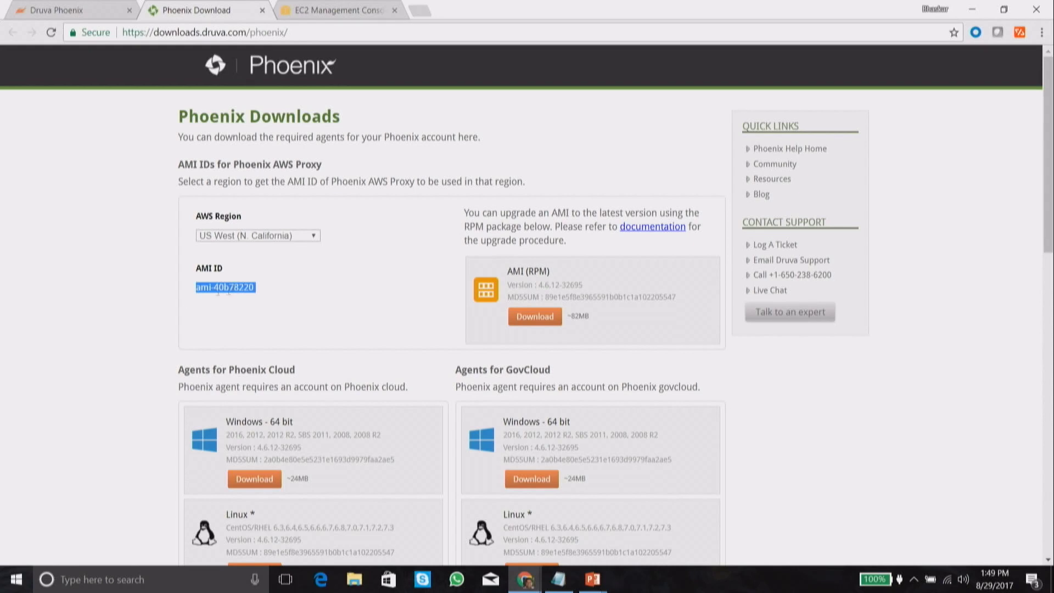
{"action": "left_click", "coordinate": [160, 279]}
Return to Disaster Recovery management in Druva Phoenix and open the summary of the DR plan CaliforniaOne-DRPolicy-us-west-1.
{"action": "left_click", "coordinate": [61, 10]}
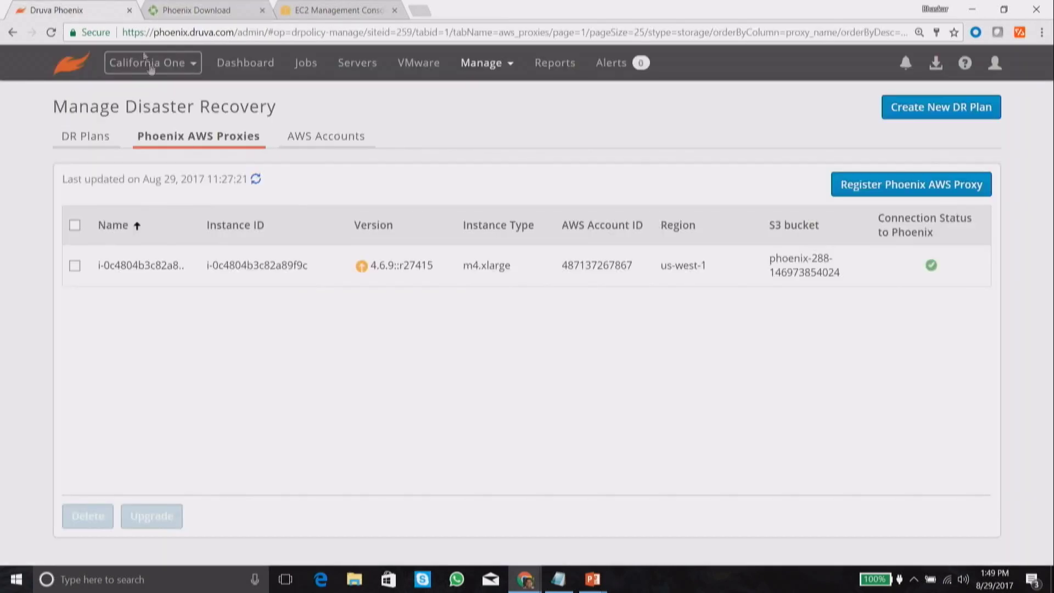
{"action": "left_click", "coordinate": [99, 150]}
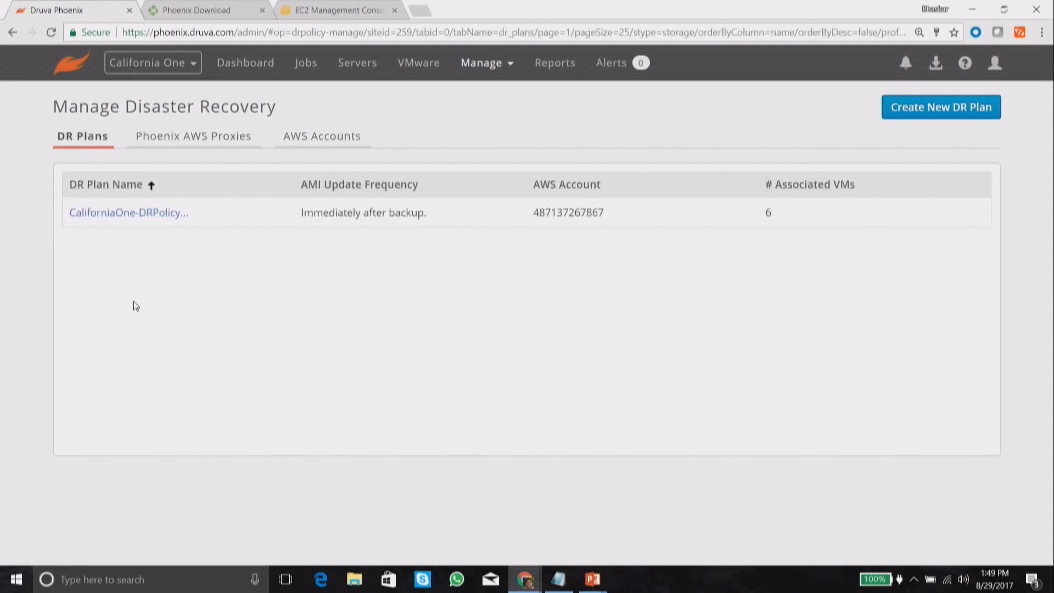
{"action": "left_click", "coordinate": [165, 216]}
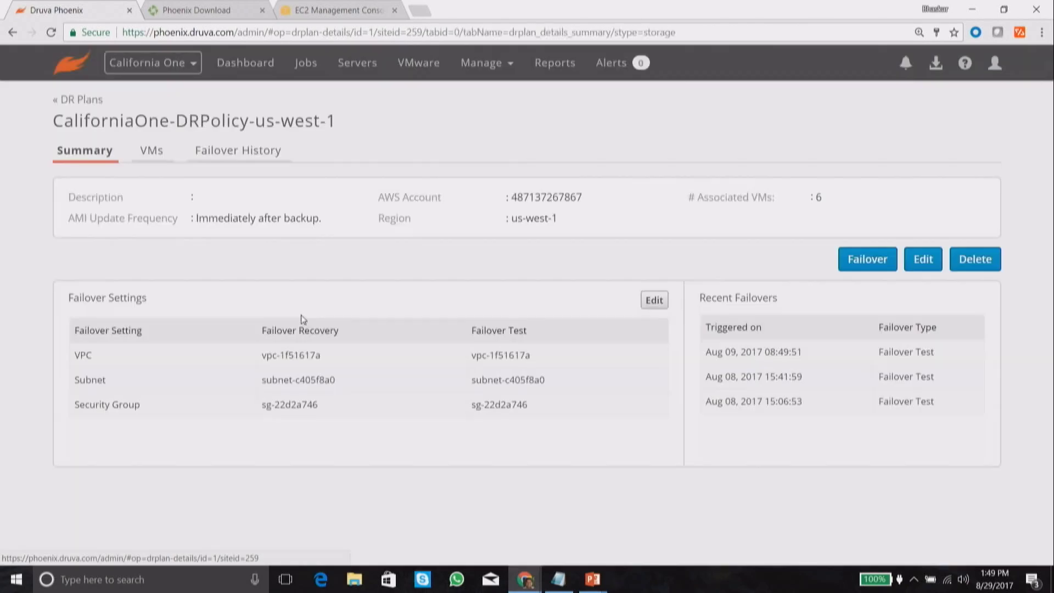
View the DR plan's editable VPC, subnet and security group failover settings, and cancel the edit.
{"action": "left_click", "coordinate": [653, 301]}
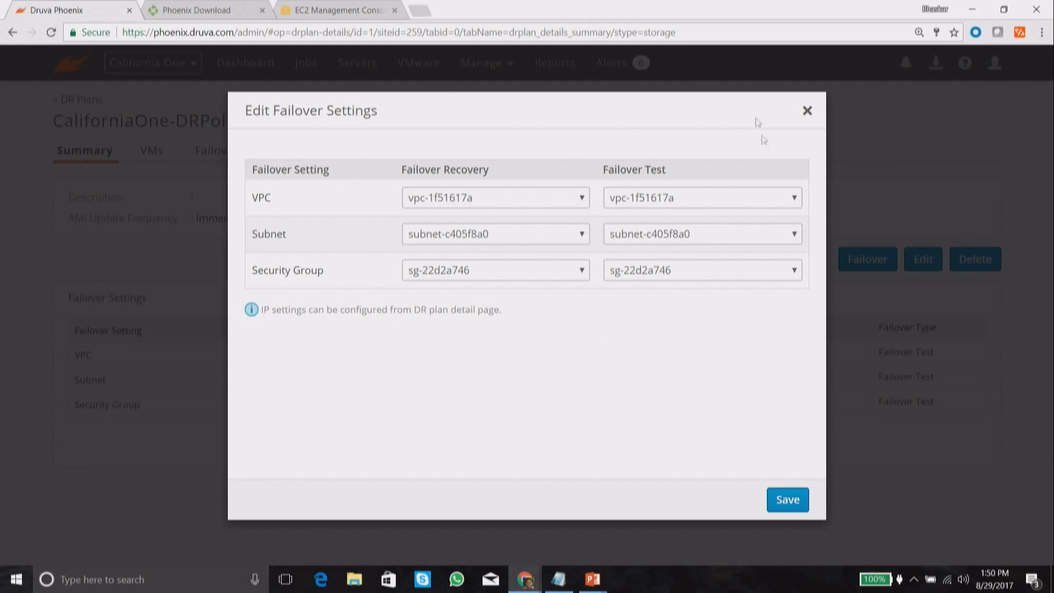
{"action": "left_click", "coordinate": [807, 110]}
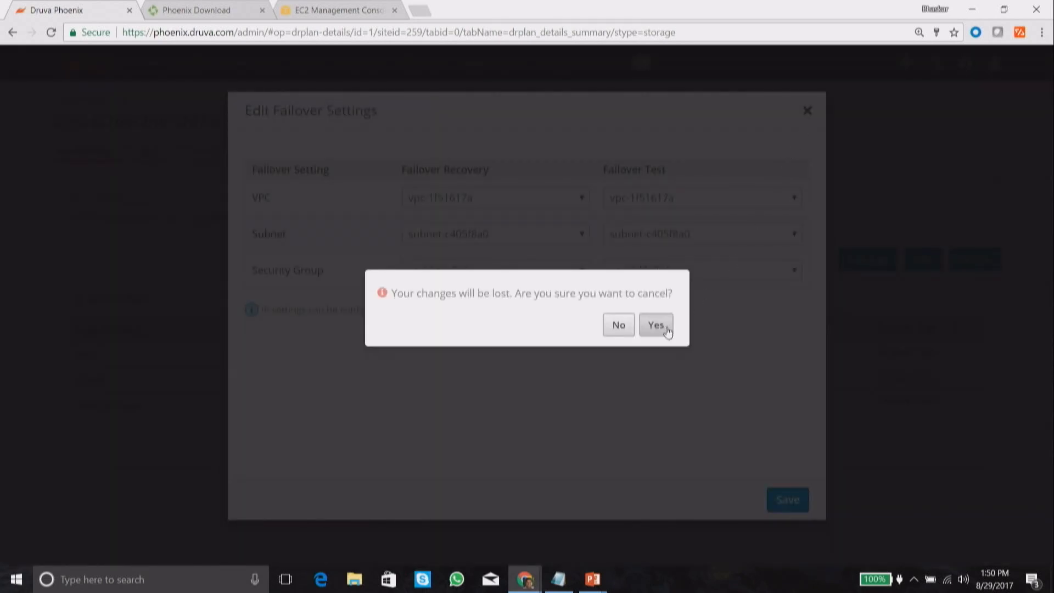
{"action": "left_click", "coordinate": [665, 330]}
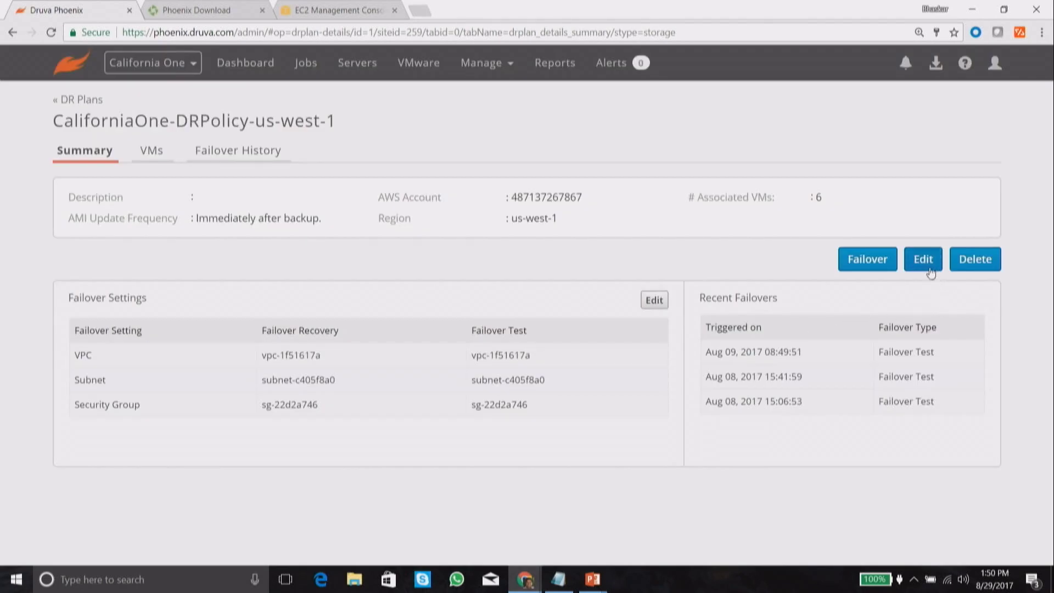
View the DR plan's AMI update frequency options, cancel the edit, and open the plan's virtual machine list.
{"action": "left_click", "coordinate": [927, 264]}
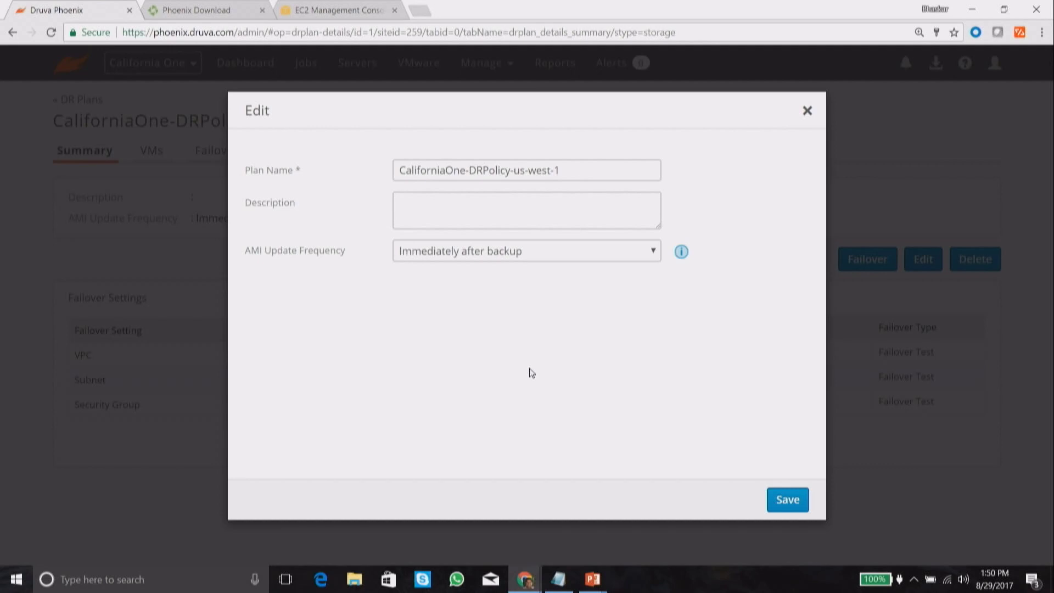
{"action": "left_click", "coordinate": [475, 254]}
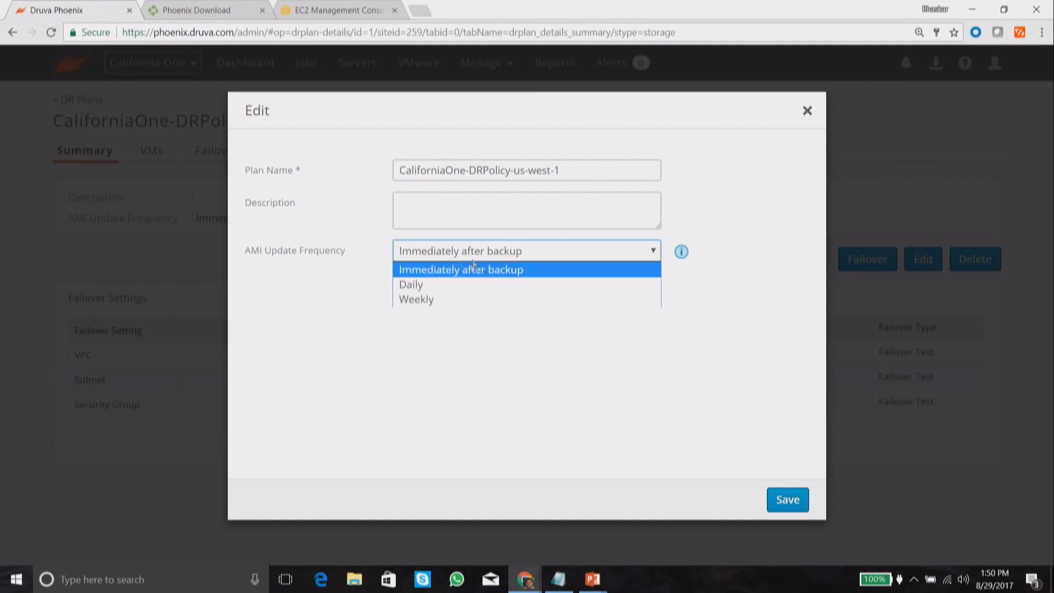
{"action": "left_click", "coordinate": [483, 273]}
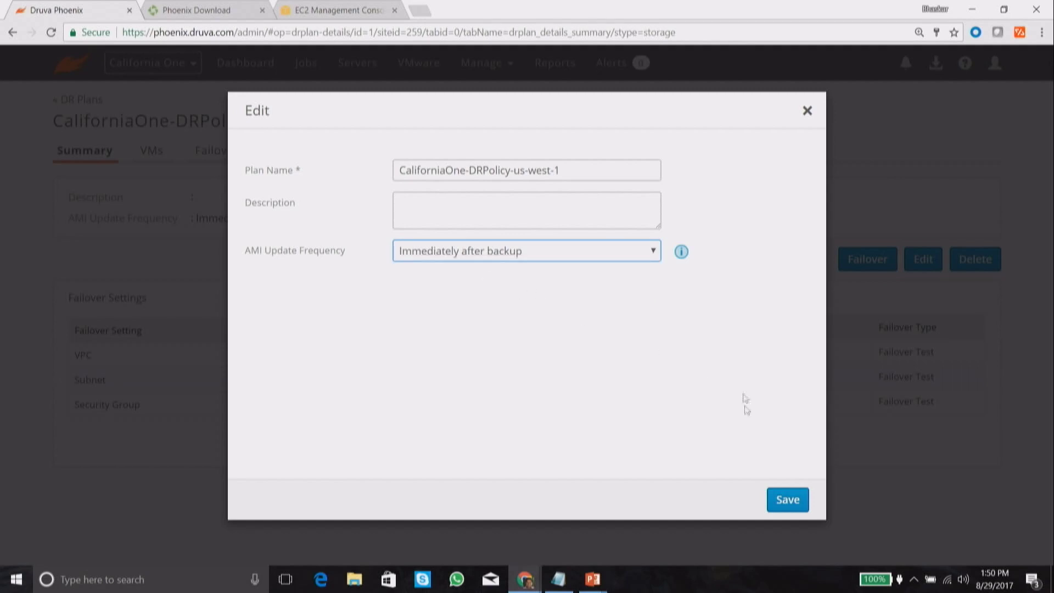
{"action": "left_click", "coordinate": [807, 110]}
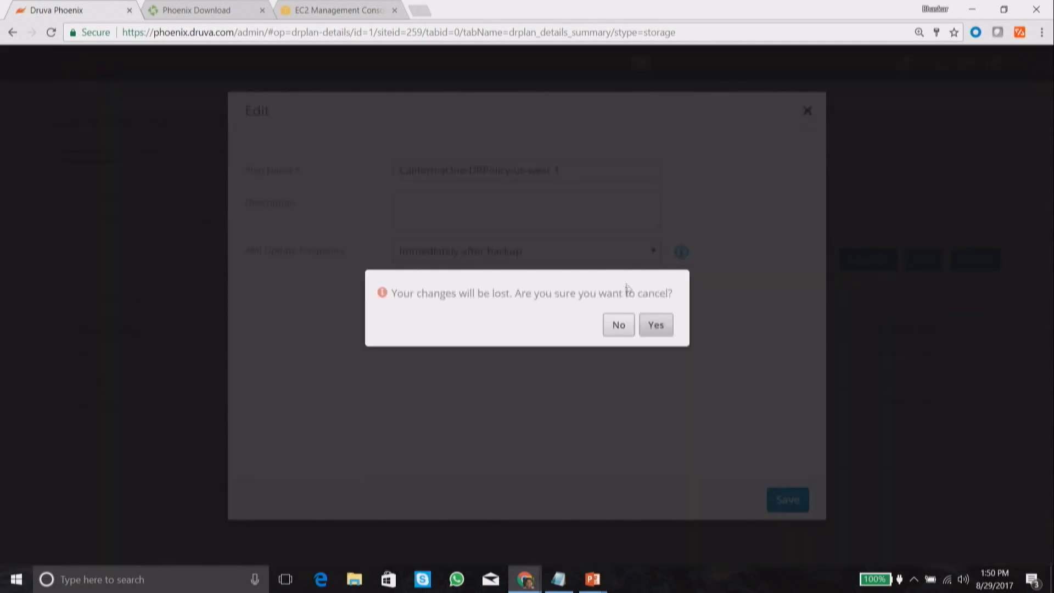
{"action": "left_click", "coordinate": [655, 324]}
{"action": "left_click", "coordinate": [152, 155]}
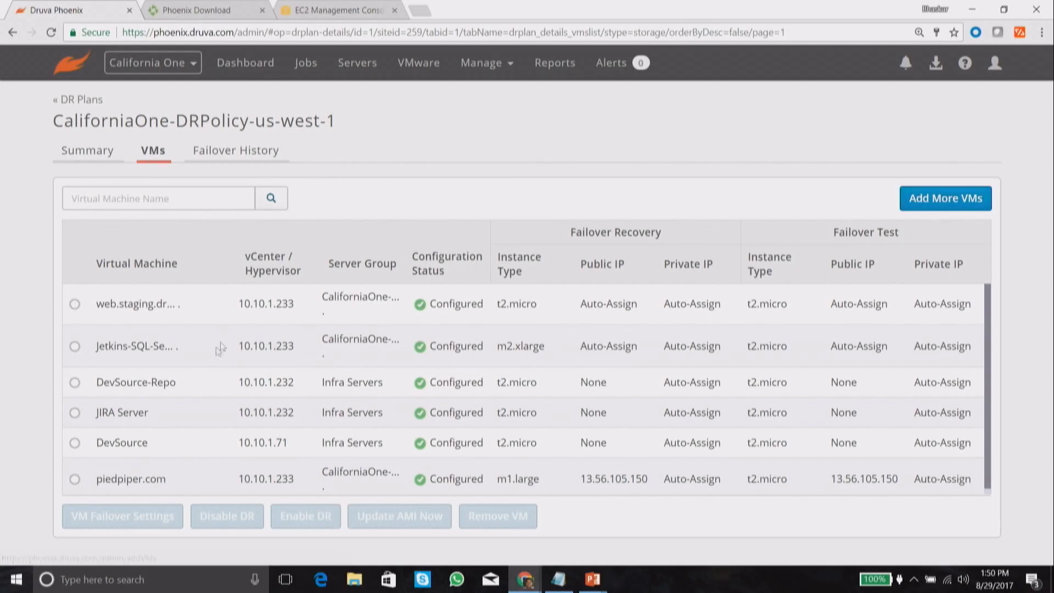
View the VM failover settings of piedpiper.com in the DR plan, and cancel the edit.
{"action": "scroll", "coordinate": [193, 421], "scroll_direction": "down", "scroll_amount": 1}
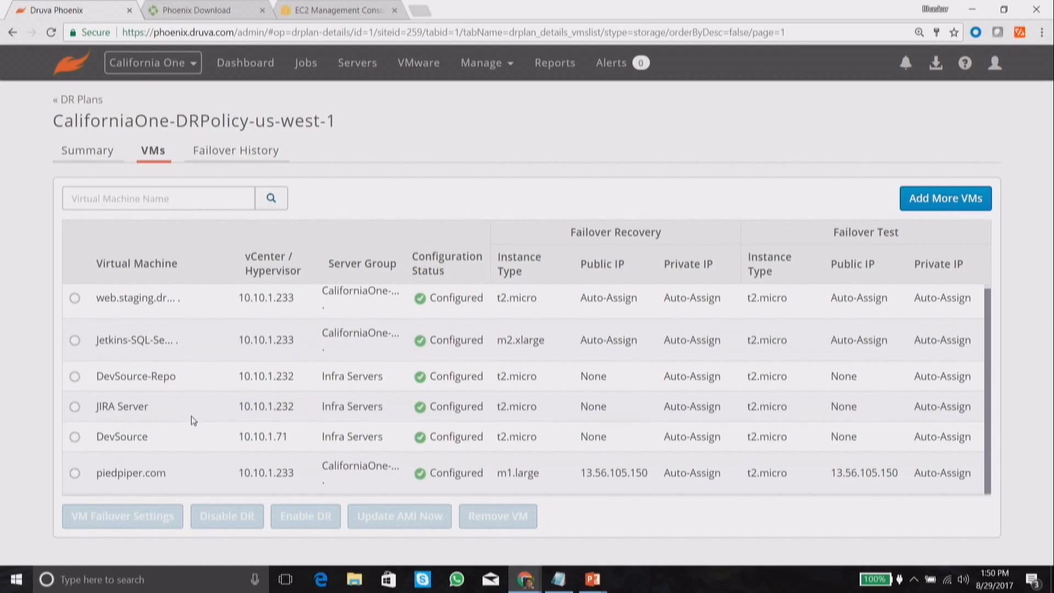
{"action": "left_click", "coordinate": [75, 475]}
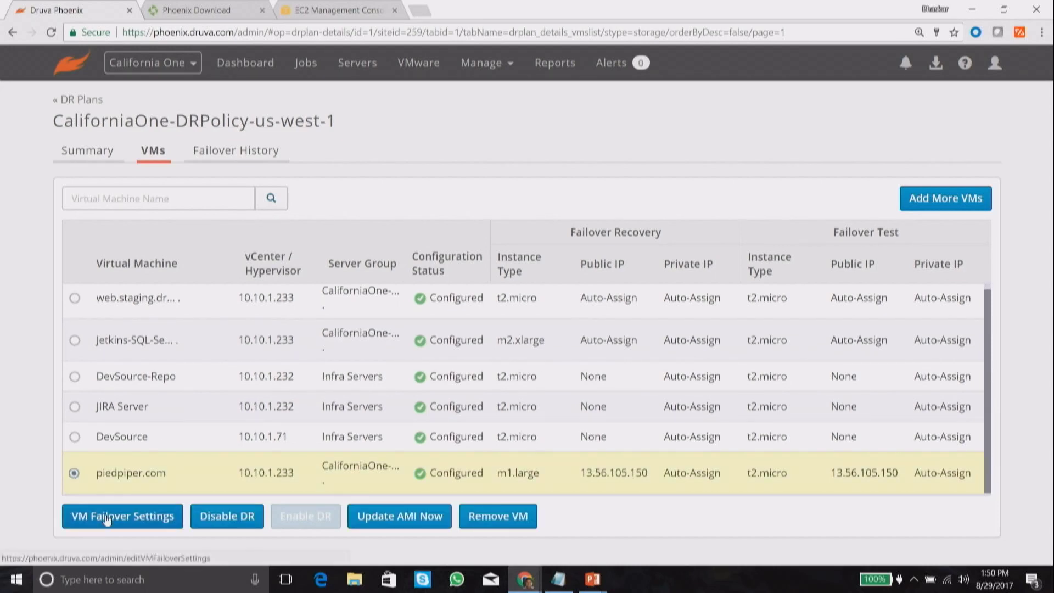
{"action": "left_click", "coordinate": [105, 513]}
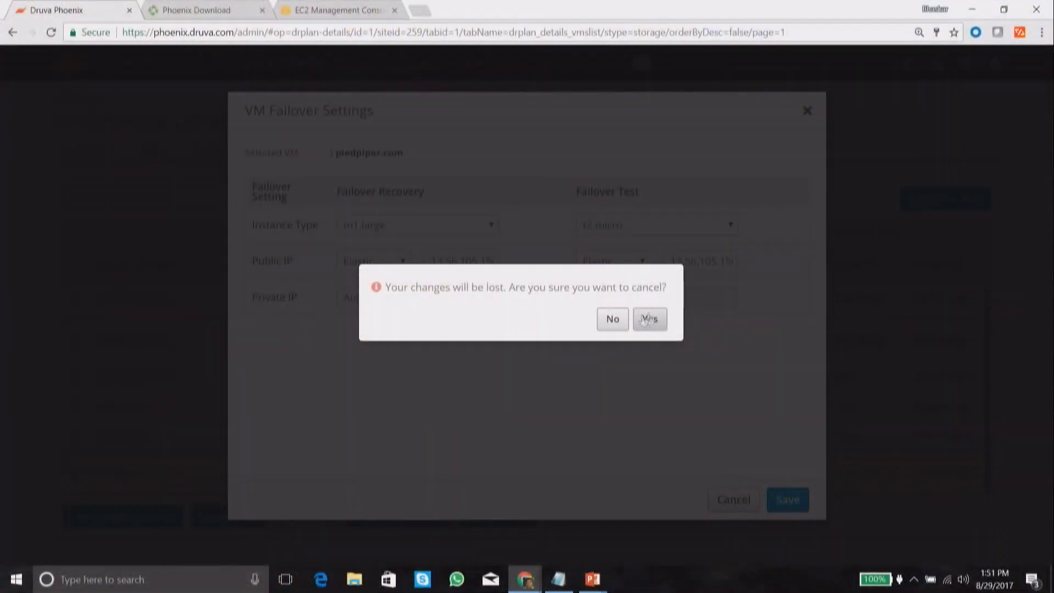
{"action": "left_click", "coordinate": [646, 320]}
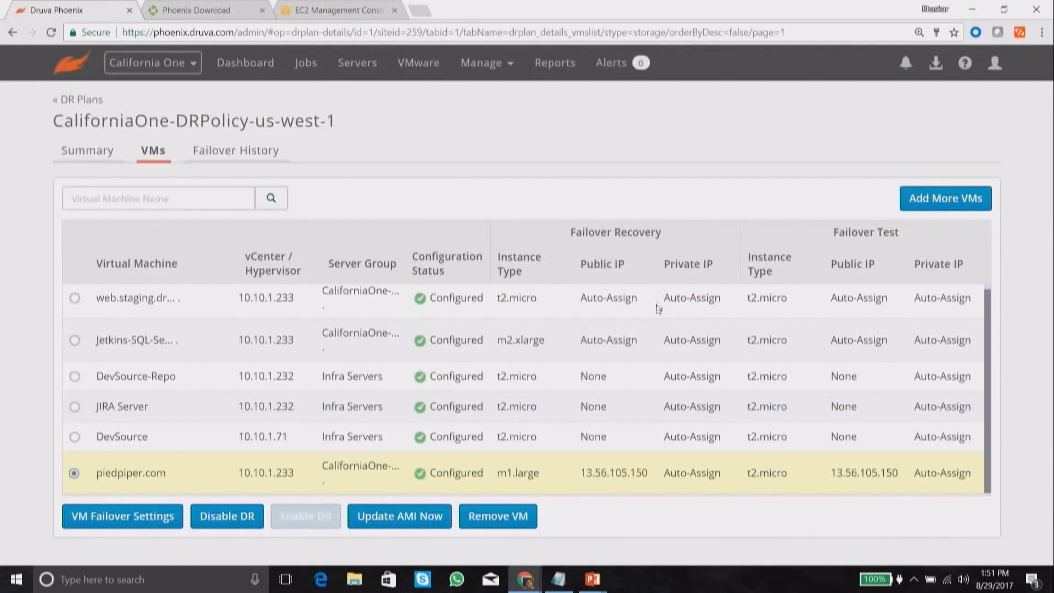
Launch a Failover Test for the piedpiper.com VM from the DR plan's summary, and open the plan's failover history.
{"action": "left_click", "coordinate": [102, 156]}
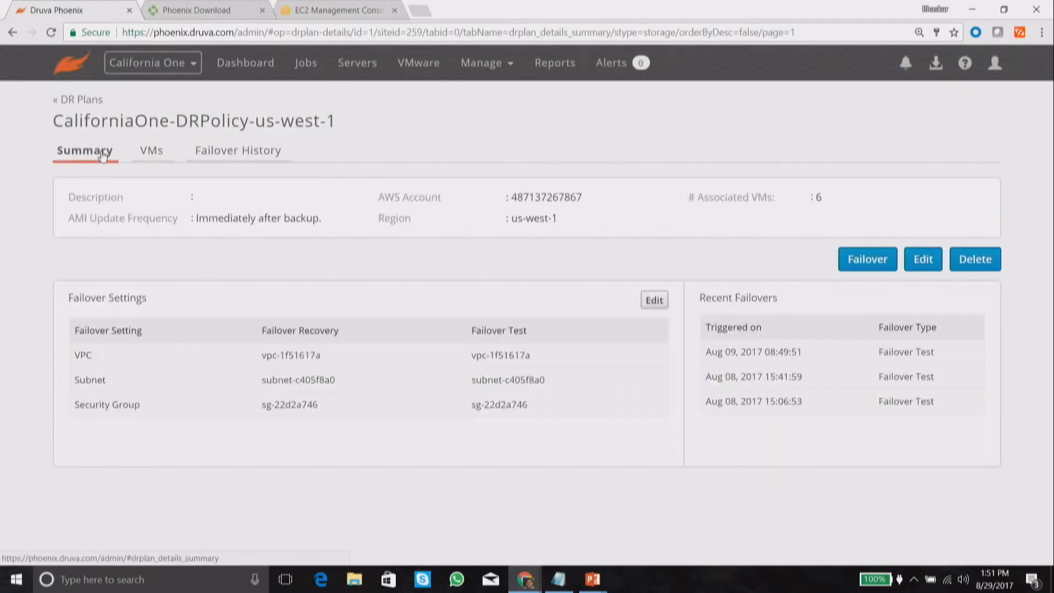
{"action": "left_click", "coordinate": [855, 258]}
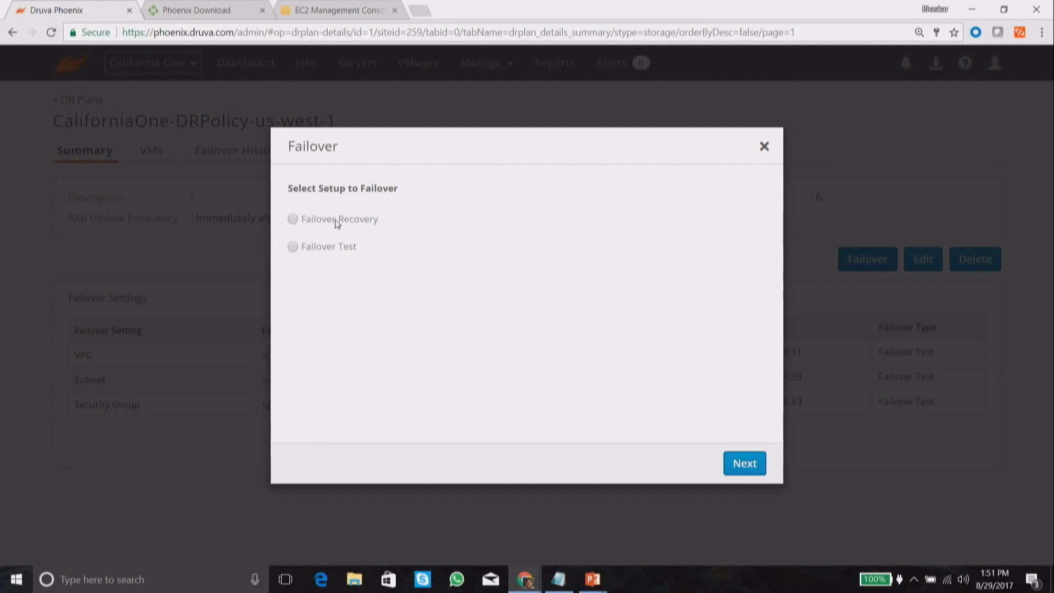
{"action": "left_click", "coordinate": [337, 248]}
{"action": "left_click", "coordinate": [756, 466]}
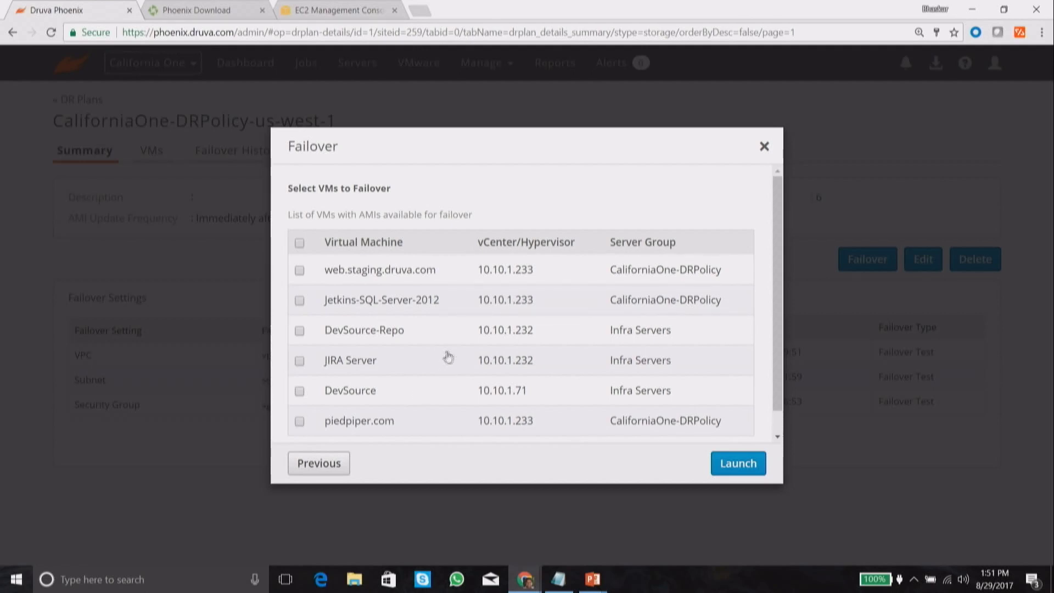
{"action": "scroll", "coordinate": [449, 363], "scroll_direction": "down", "scroll_amount": 1}
{"action": "left_click", "coordinate": [299, 395]}
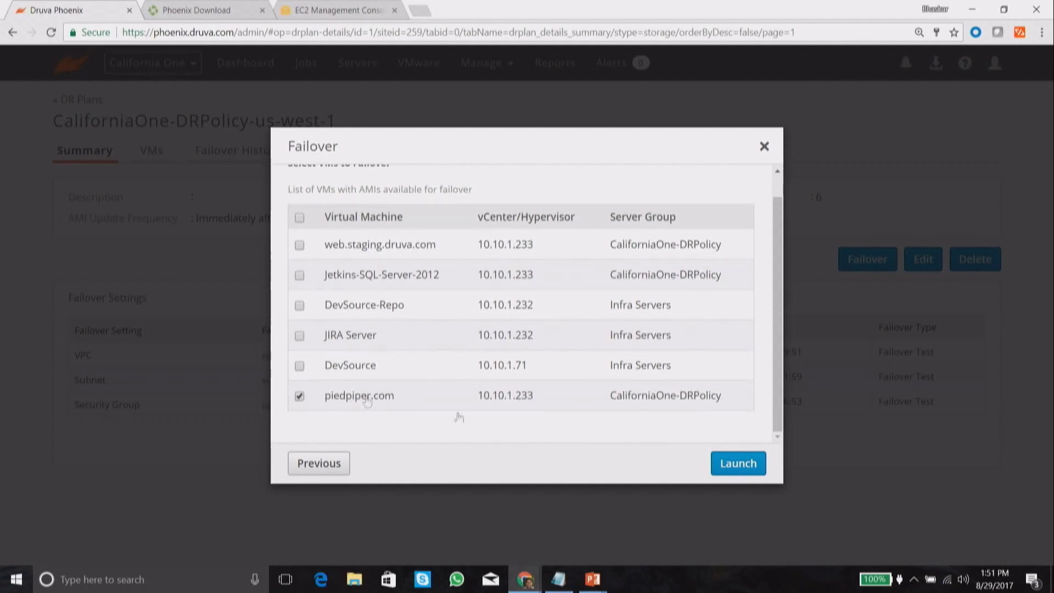
{"action": "left_click", "coordinate": [737, 463]}
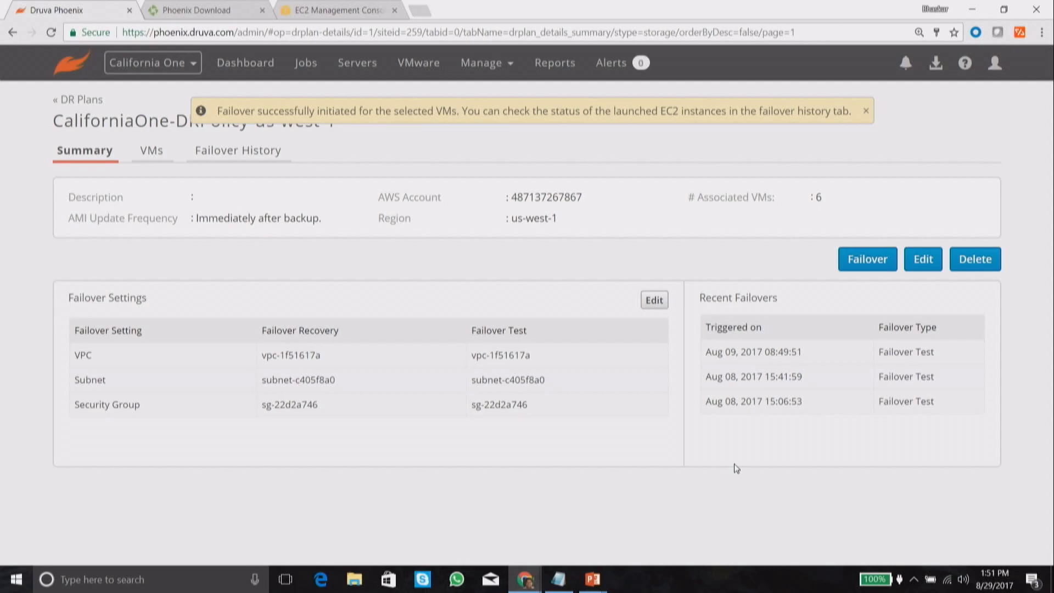
{"action": "left_click", "coordinate": [269, 161]}
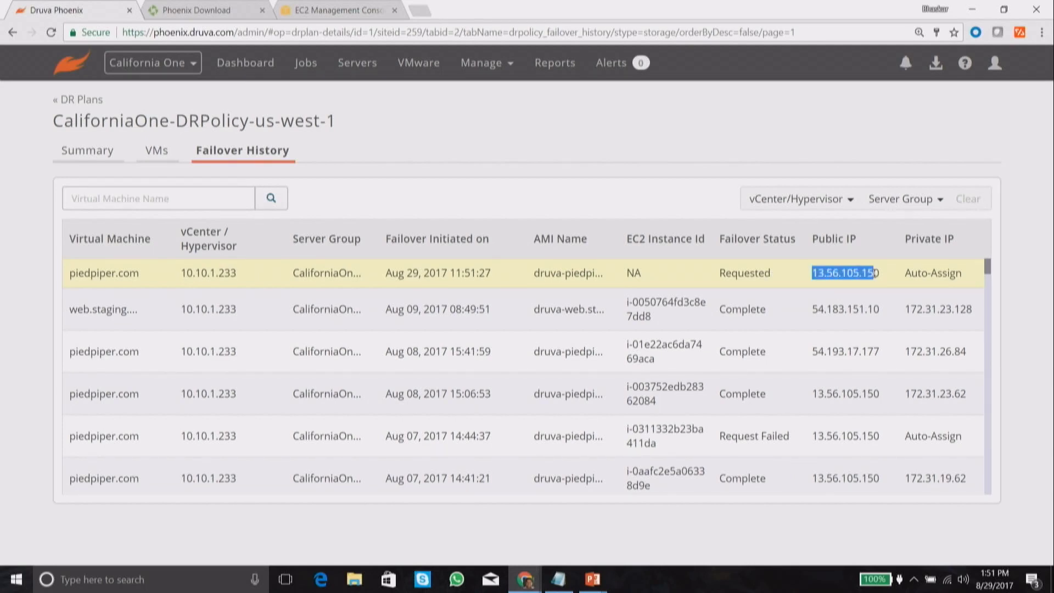
Switch to the EC2 Management Console to refresh the instance list, and return to the DR plan in Druva Phoenix.
{"action": "left_click", "coordinate": [370, 9]}
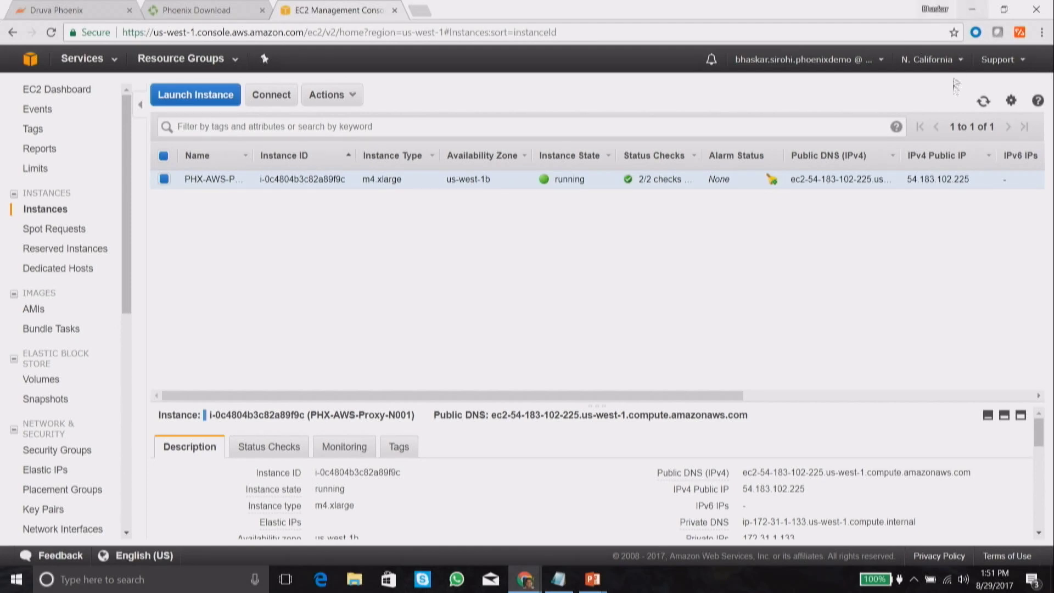
{"action": "left_click", "coordinate": [982, 102]}
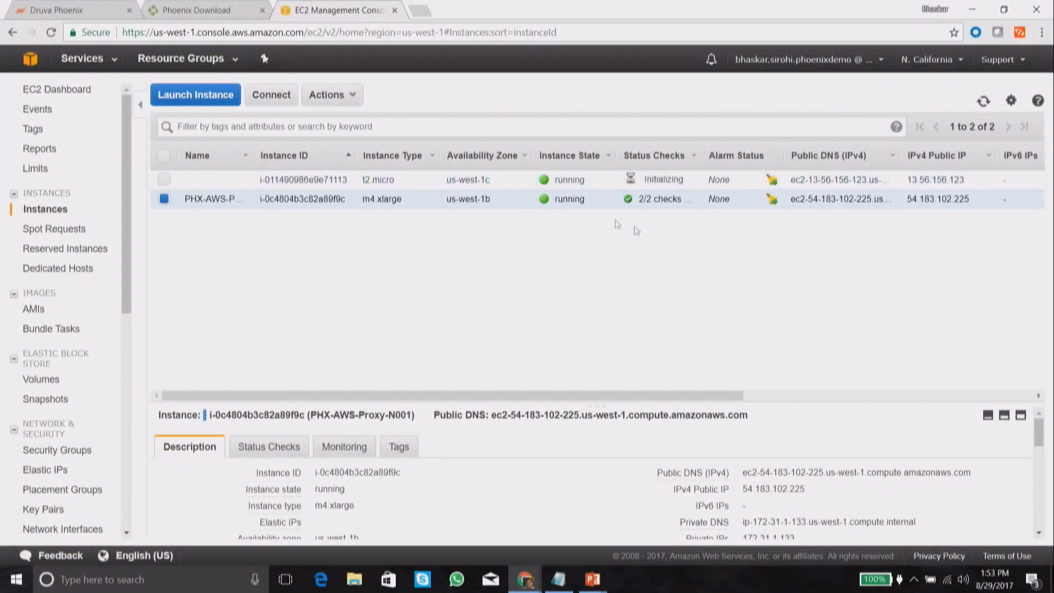
{"action": "left_click", "coordinate": [51, 6]}
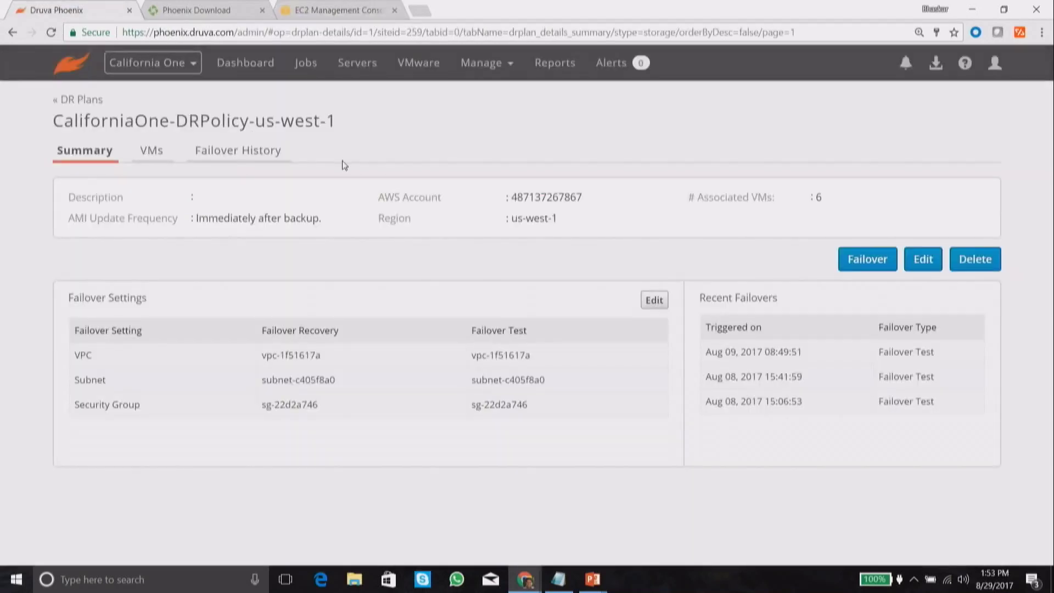